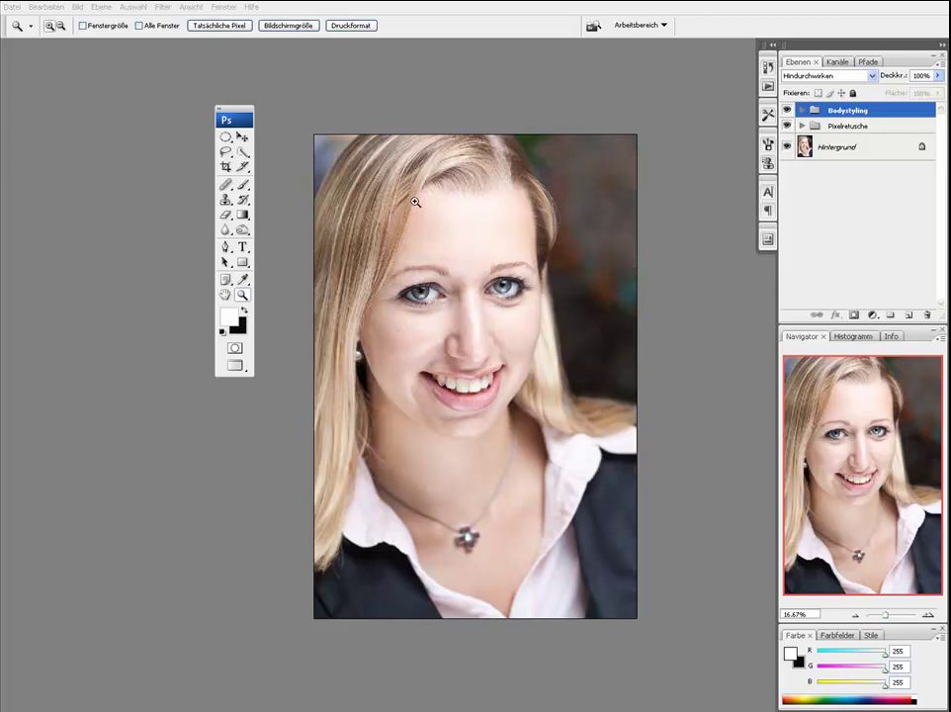
Zoom in on the forehead and hairline of the portrait
drag(392, 182, 541, 279)
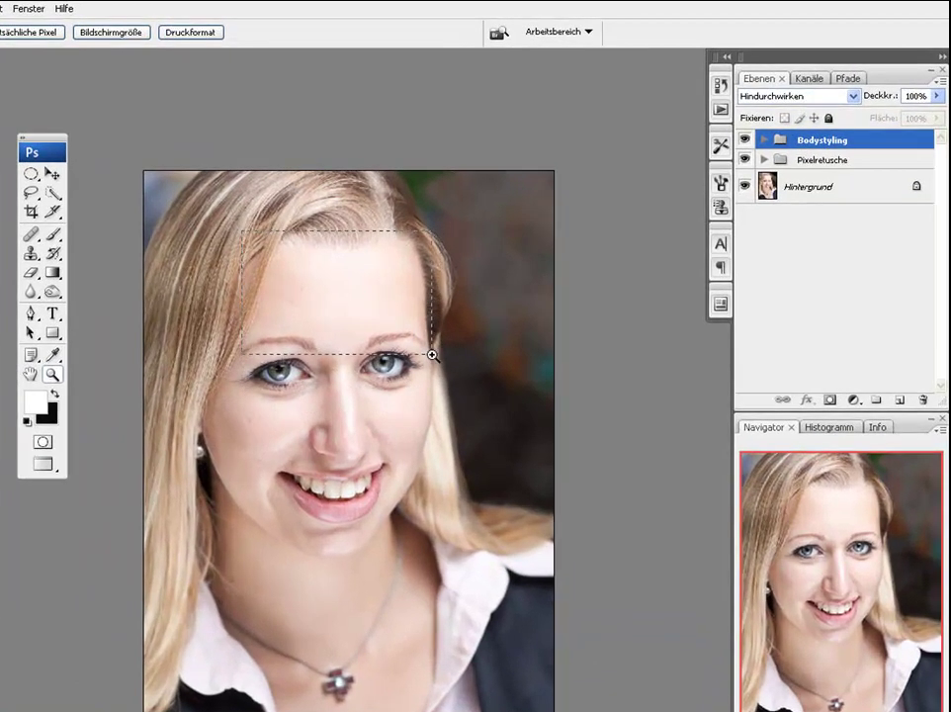
drag(432, 354, 432, 356)
mouse_move(424, 548)
mouse_down()
mouse_move(423, 419)
mouse_move(350, 416)
mouse_move(327, 430)
mouse_move(259, 309)
mouse_move(343, 401)
mouse_move(371, 258)
mouse_up()
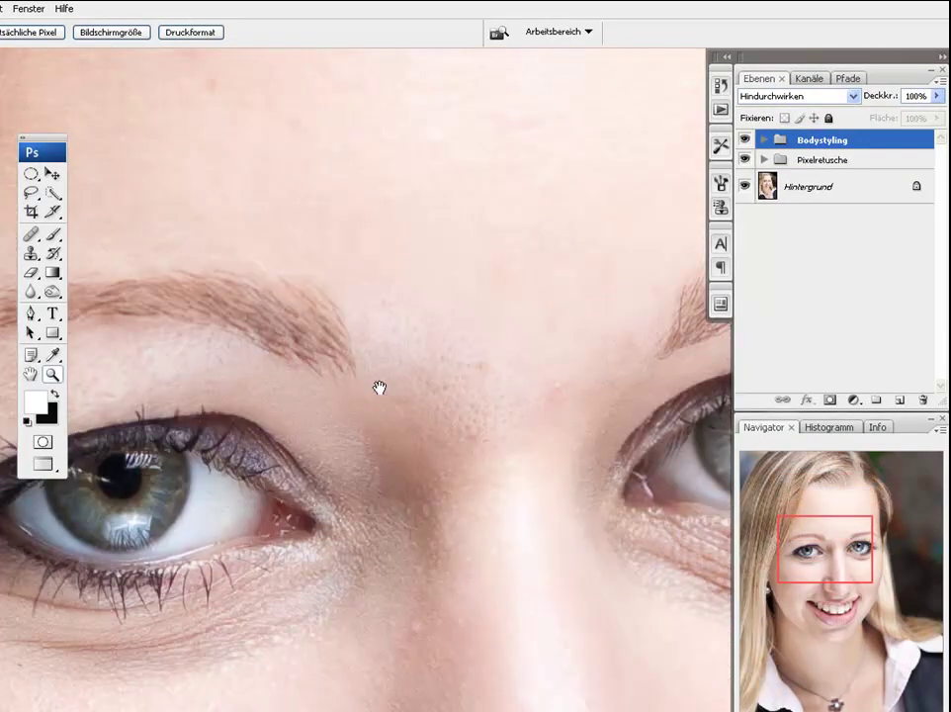
drag(380, 388, 361, 424)
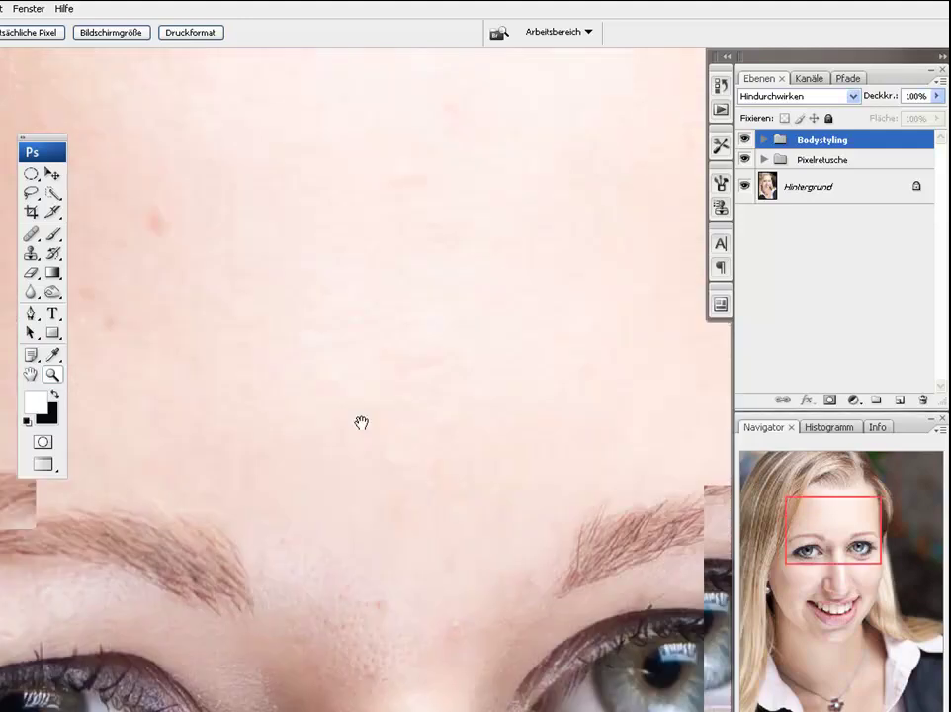
drag(398, 339, 404, 387)
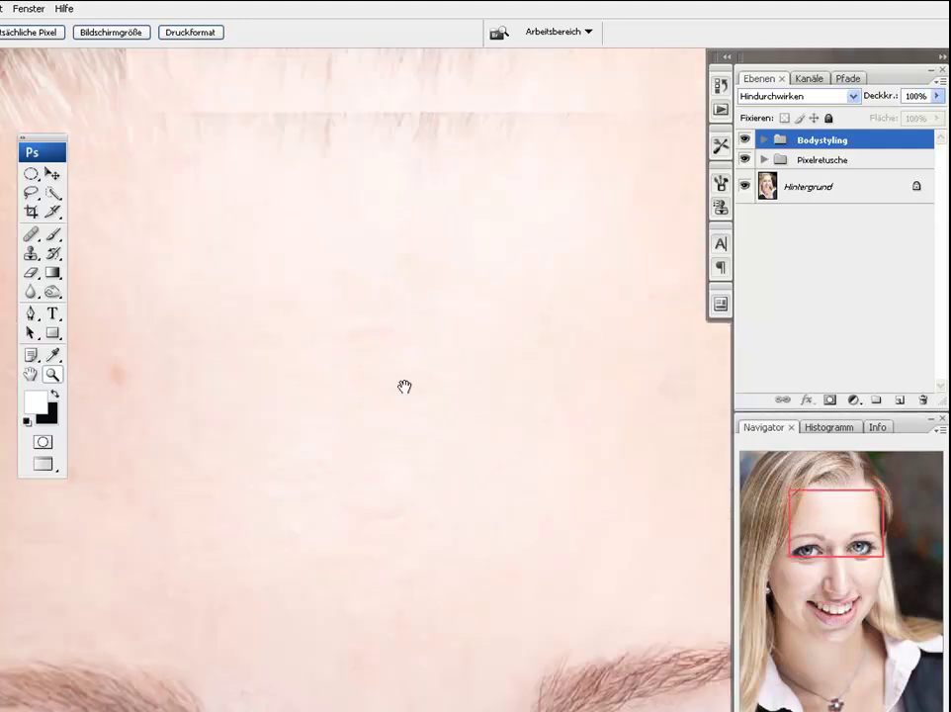
Create a layer group named Haut containing a new empty layer named Healing
click(876, 400)
double_click(816, 140)
text(Haut)
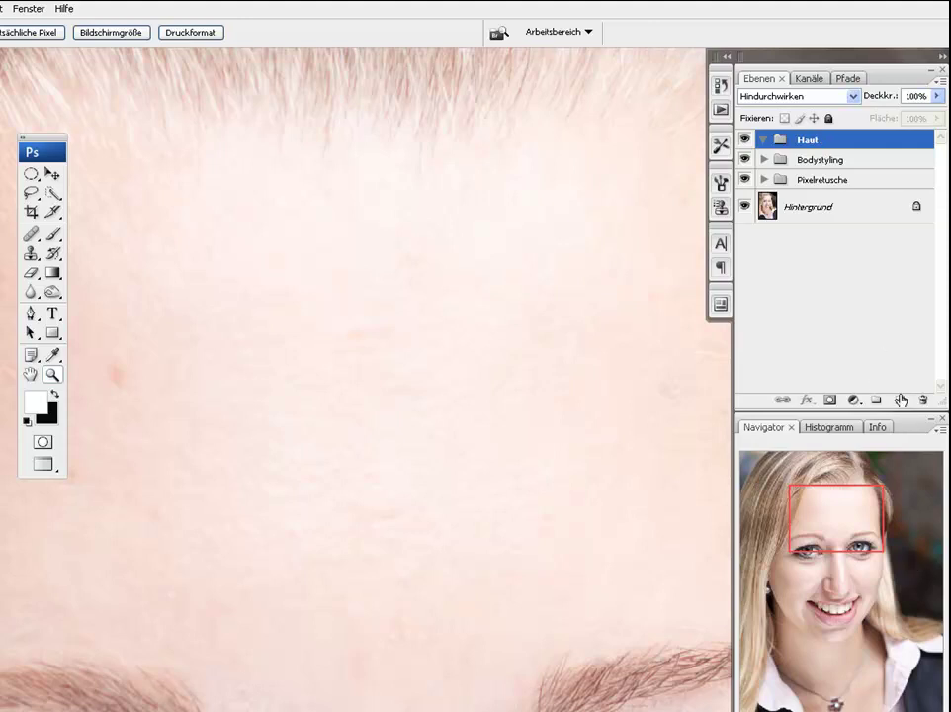
click(901, 401)
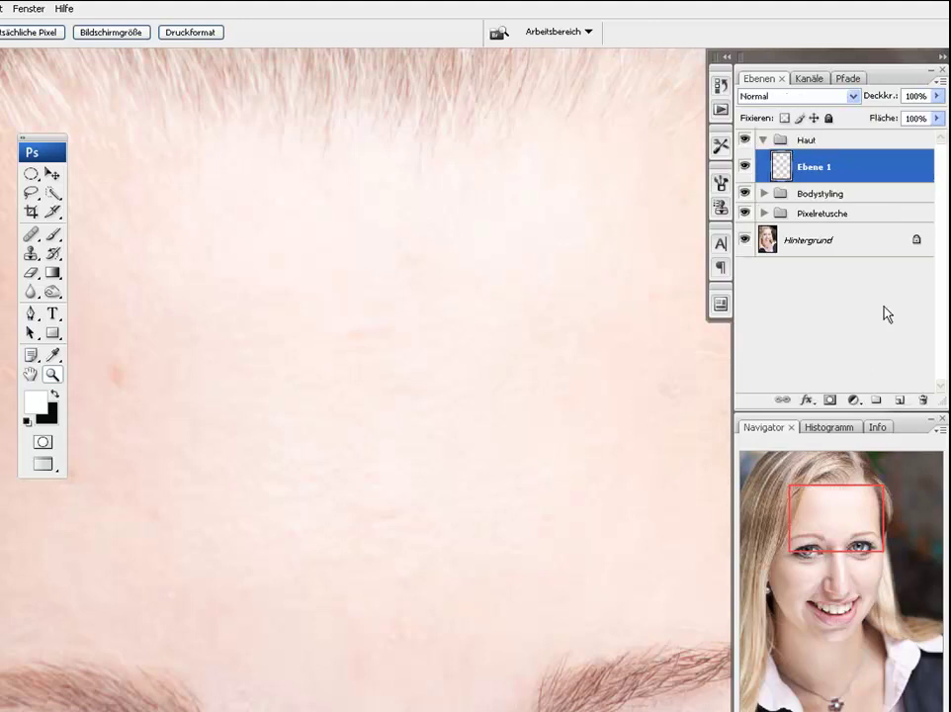
double_click(806, 168)
key(BackSpace)
text(Healing)
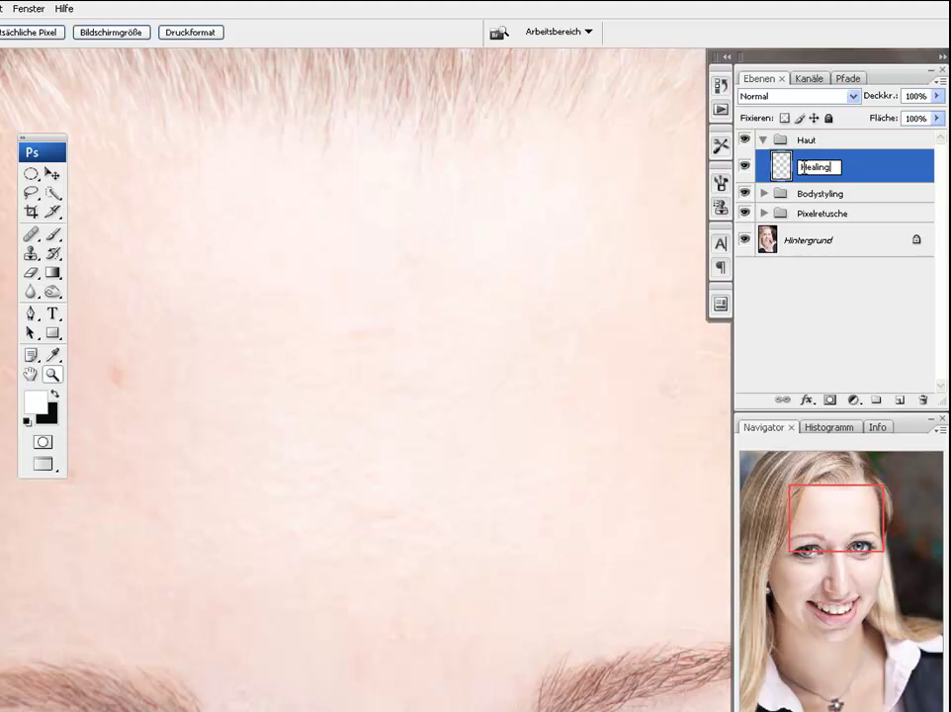
key(Return)
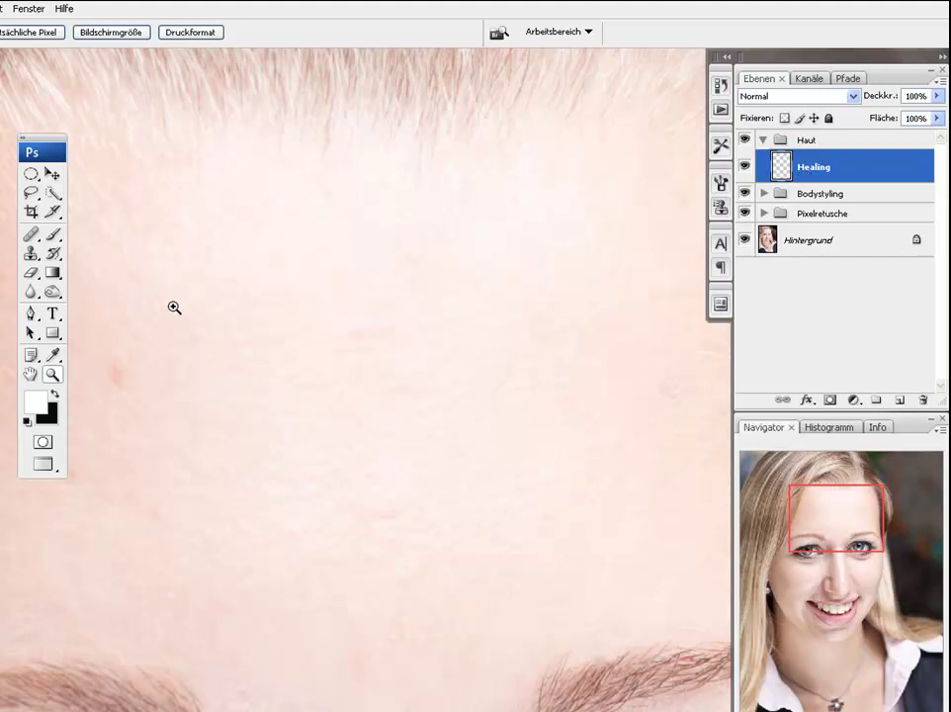
Select the Healing Brush with a 34 px diameter and 0% hardness
click(36, 238)
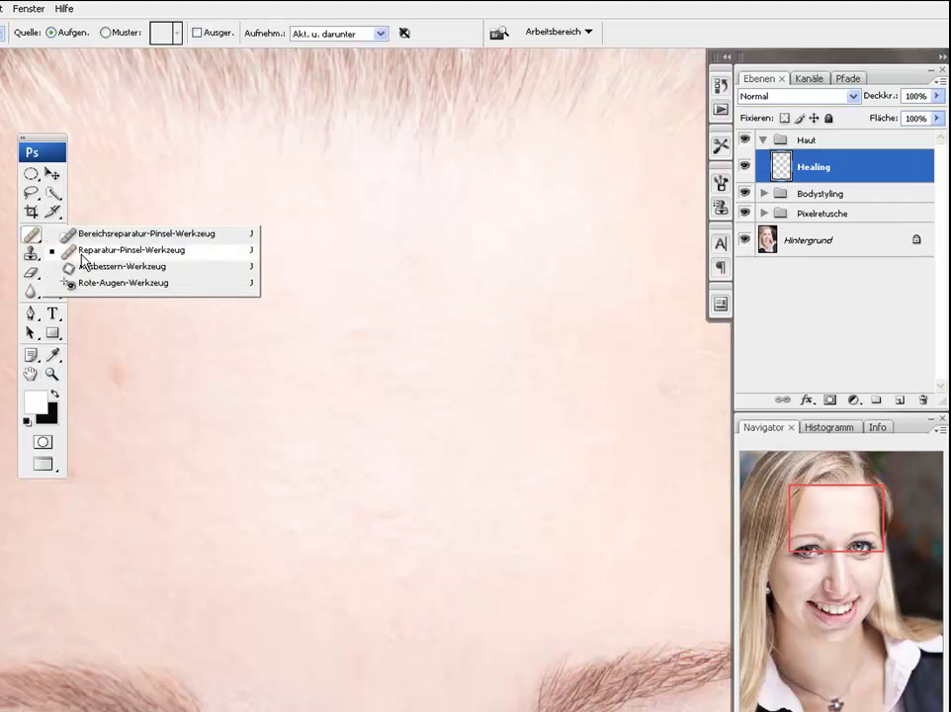
click(81, 252)
right_click(161, 343)
drag(188, 378, 207, 378)
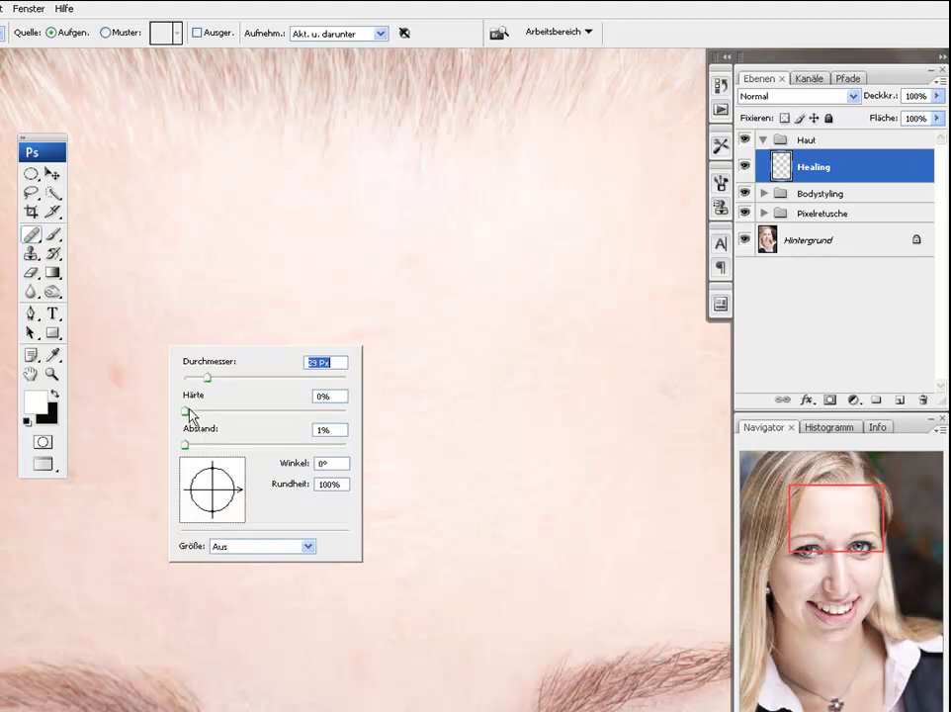
key(bracketright)
key(Return)
Retouch a forehead patch, then zoom closer on the forehead blemishes
drag(125, 377, 117, 361)
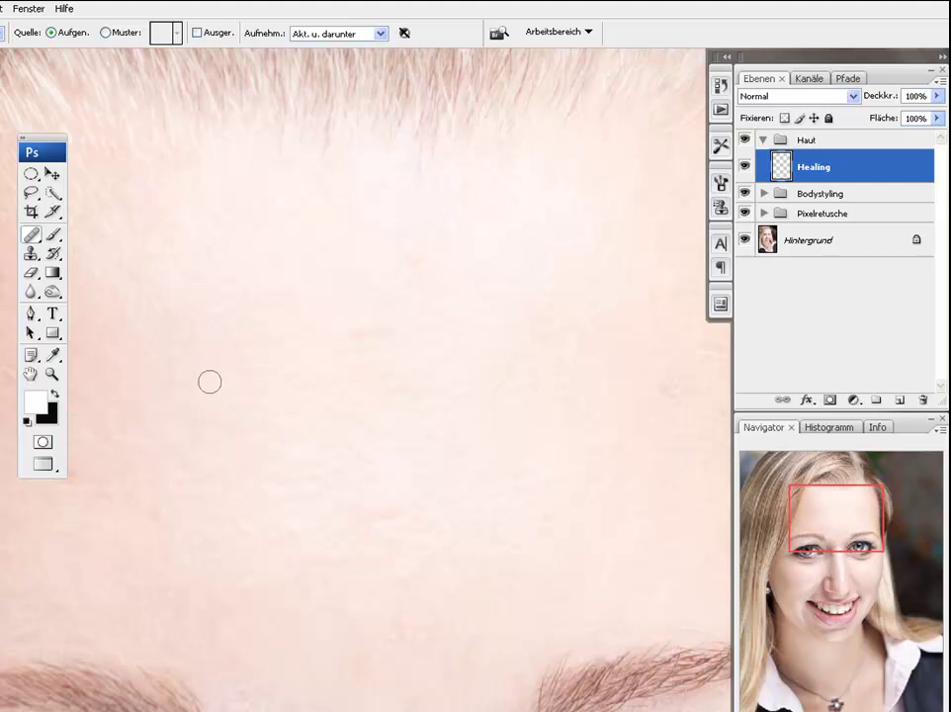
scroll(164, 340, down, 2)
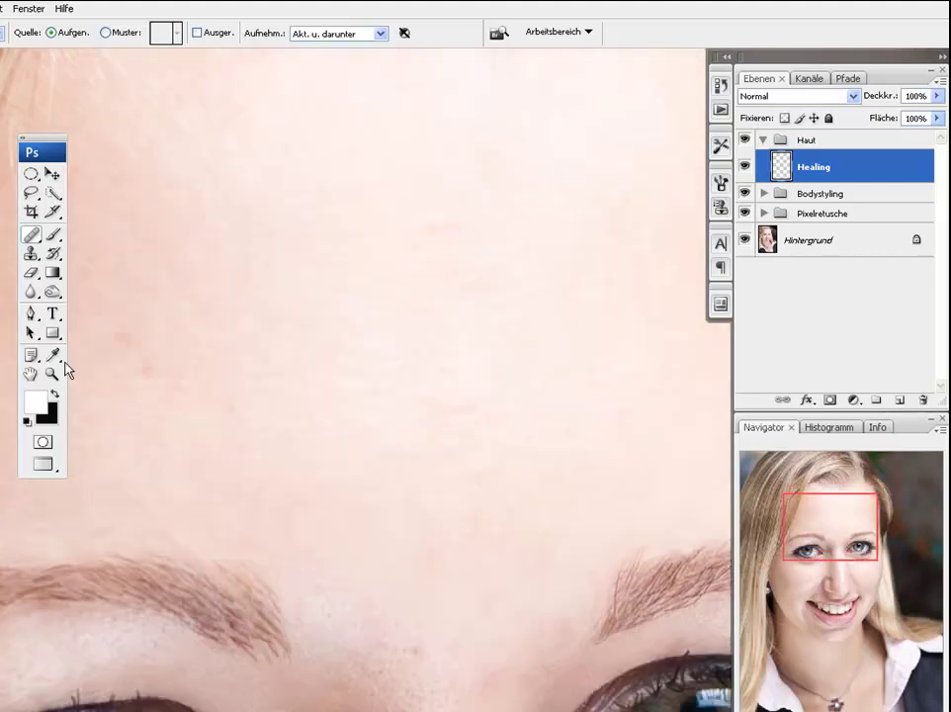
click(52, 374)
drag(105, 254, 651, 512)
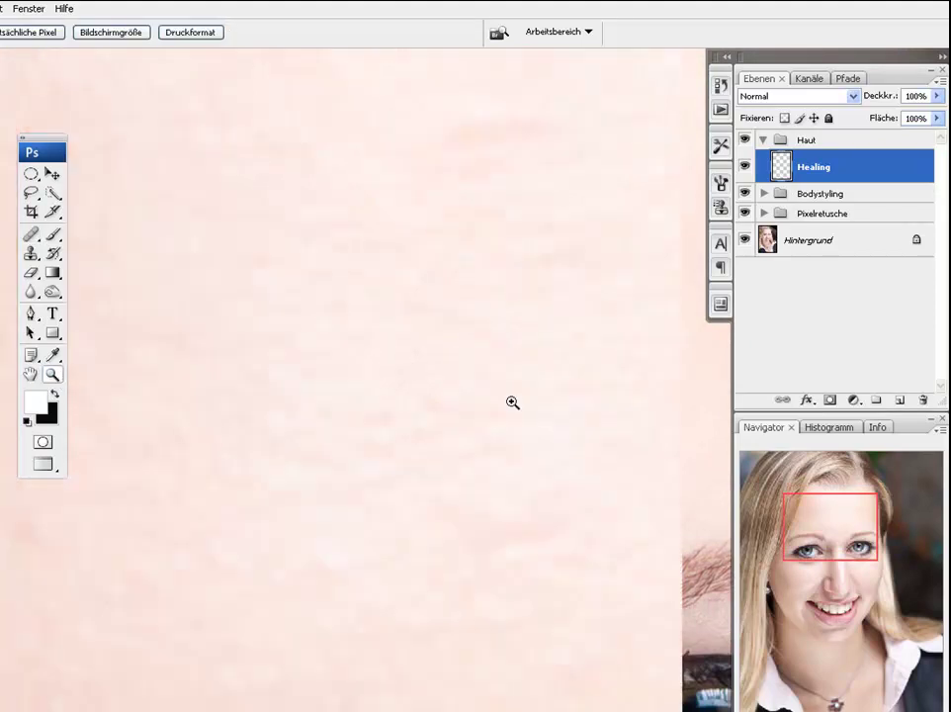
drag(450, 410, 595, 539)
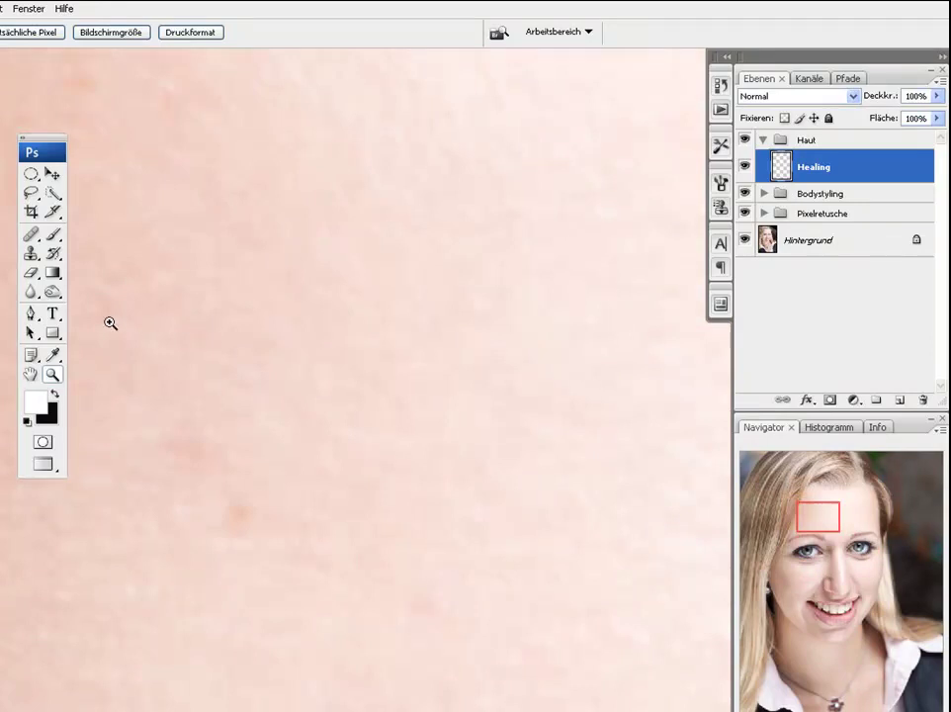
Heal three forehead blemishes, each time sampling nearby clean skin first
click(31, 234)
alt+click(298, 485)
click(238, 510)
alt+click(243, 401)
click(196, 435)
alt+click(187, 253)
click(123, 269)
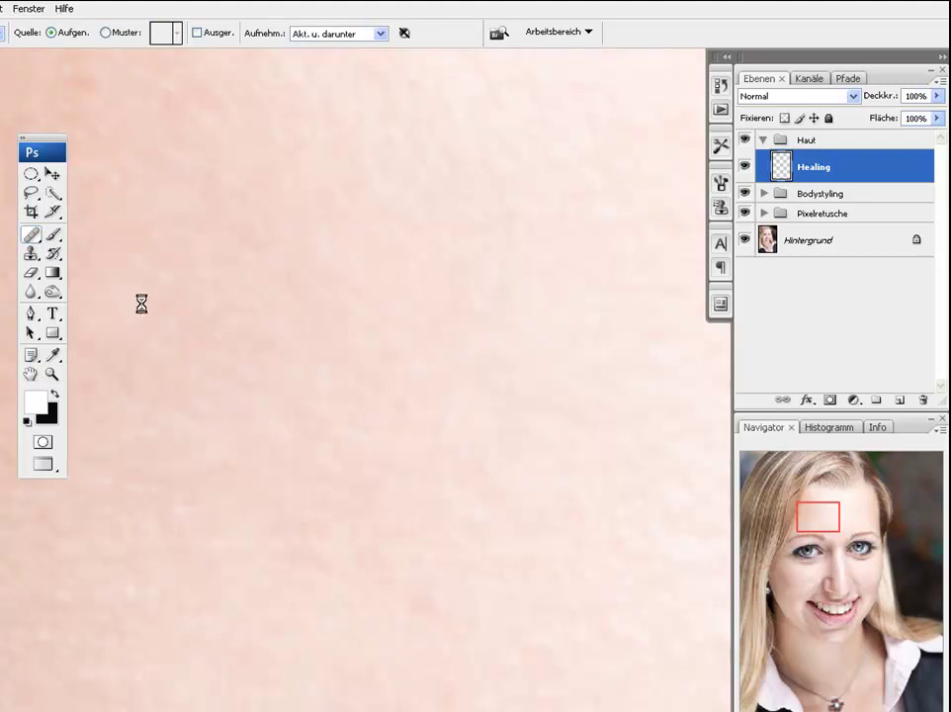
Move to another part of the forehead and heal the remaining spots
mouse_move(463, 240)
mouse_down()
mouse_move(354, 330)
mouse_move(369, 354)
mouse_move(191, 360)
mouse_up()
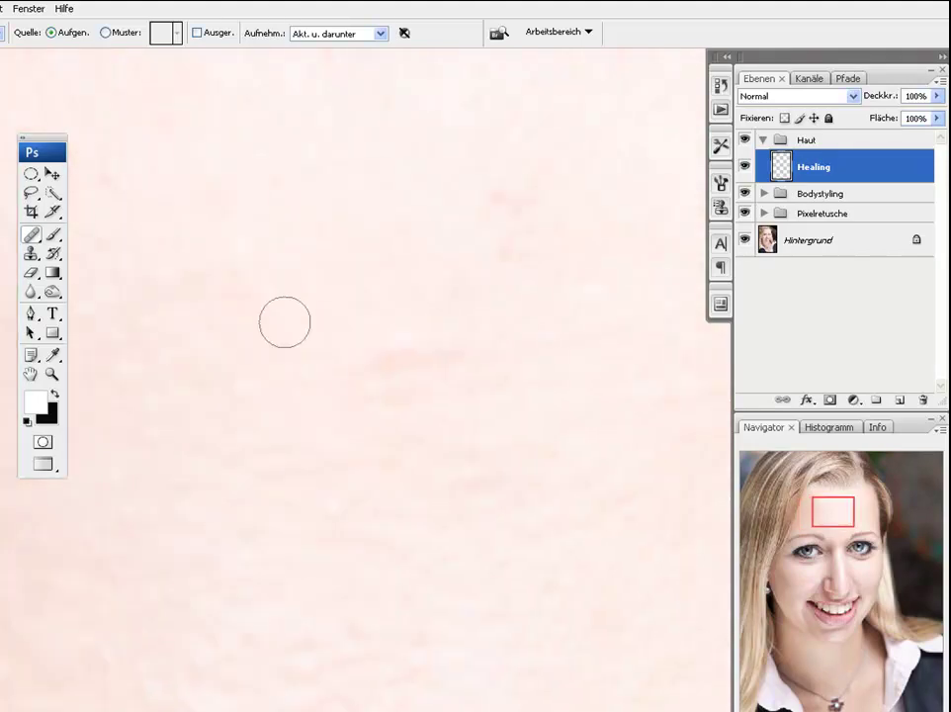
alt+click(348, 316)
drag(352, 365, 389, 337)
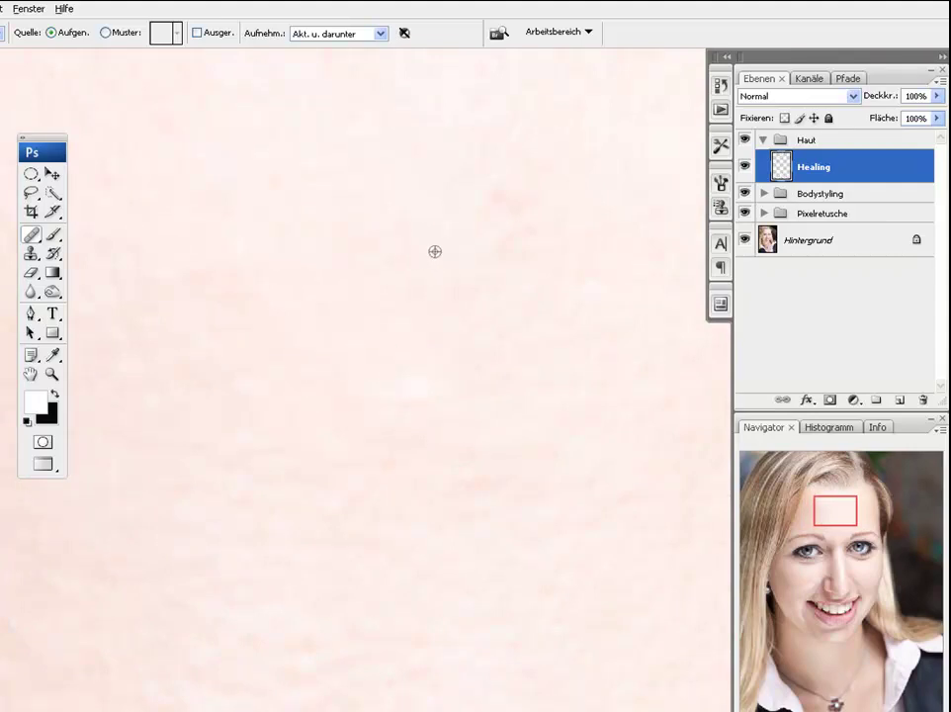
drag(495, 214, 487, 197)
drag(476, 277, 489, 260)
Switch to the Spot Healing Brush with a smaller diameter
click(37, 237)
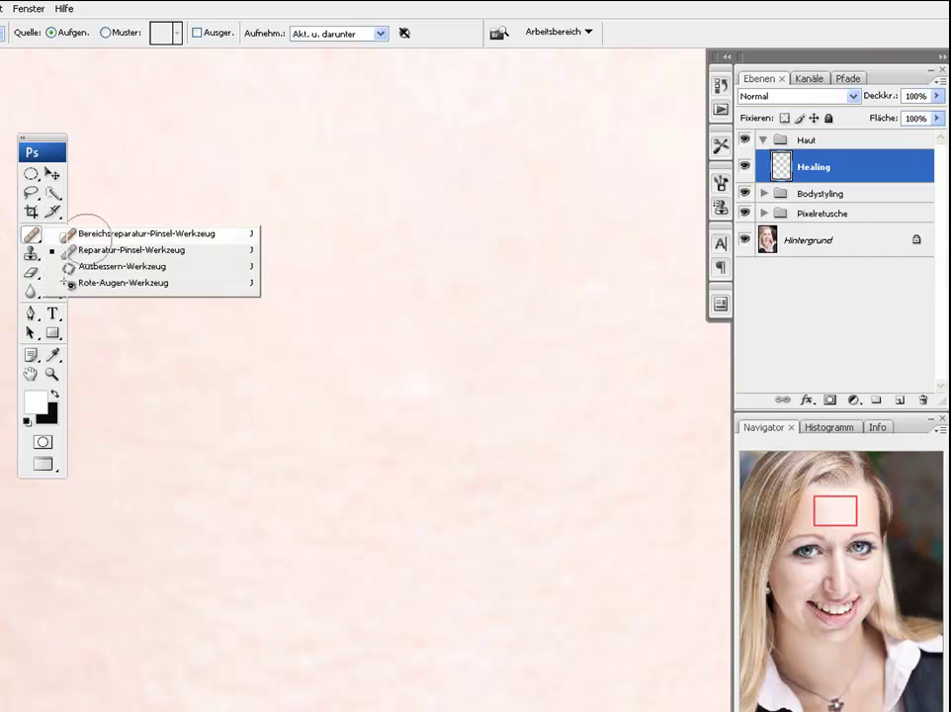
click(89, 233)
click(44, 237)
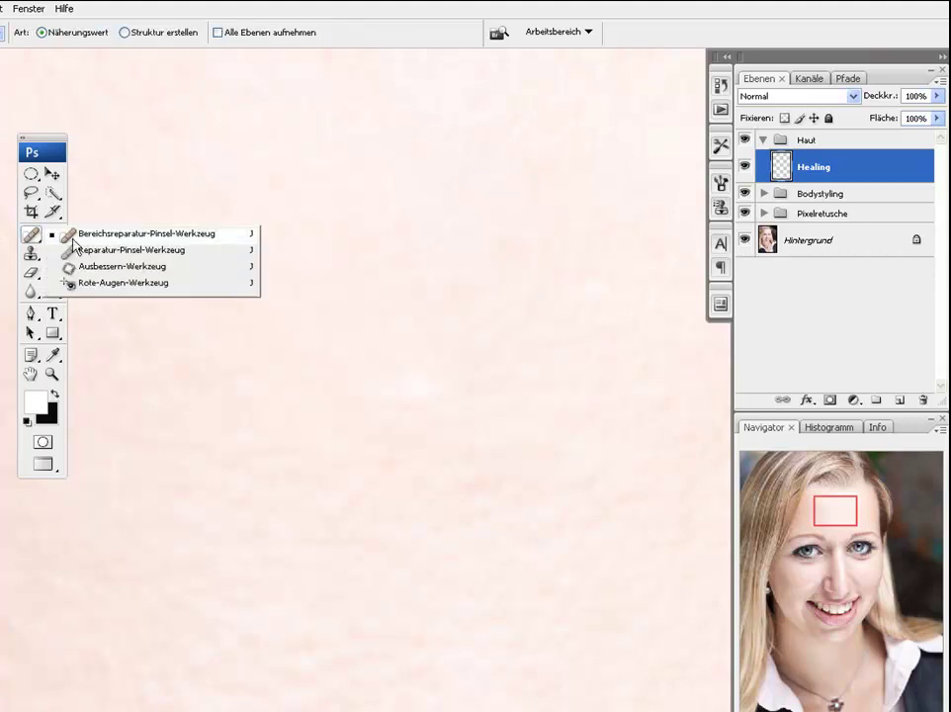
click(89, 232)
right_click(312, 305)
drag(340, 329, 342, 332)
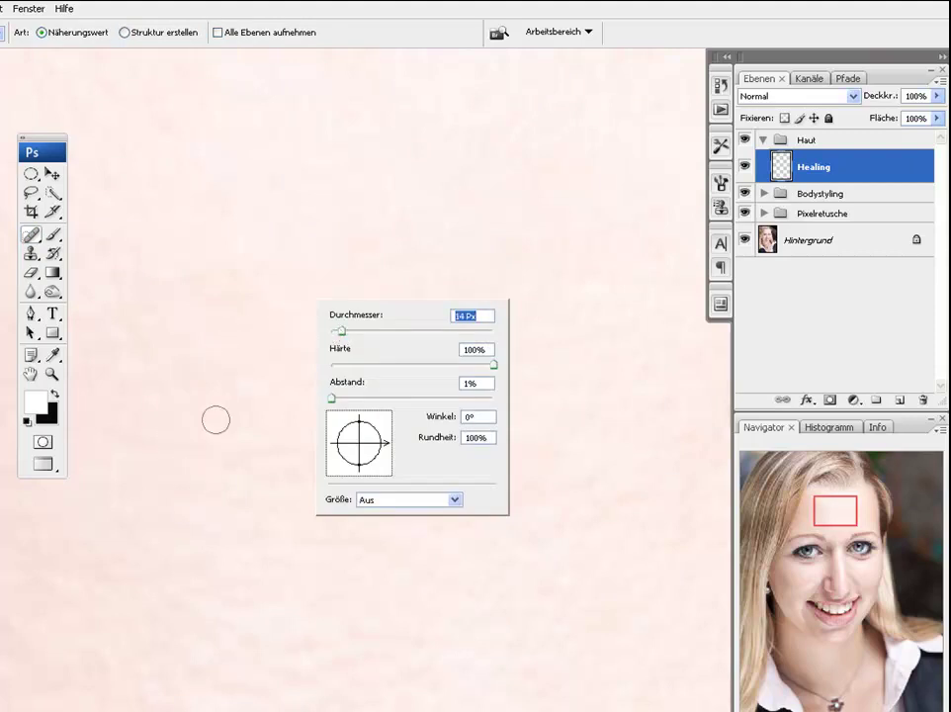
key(Return)
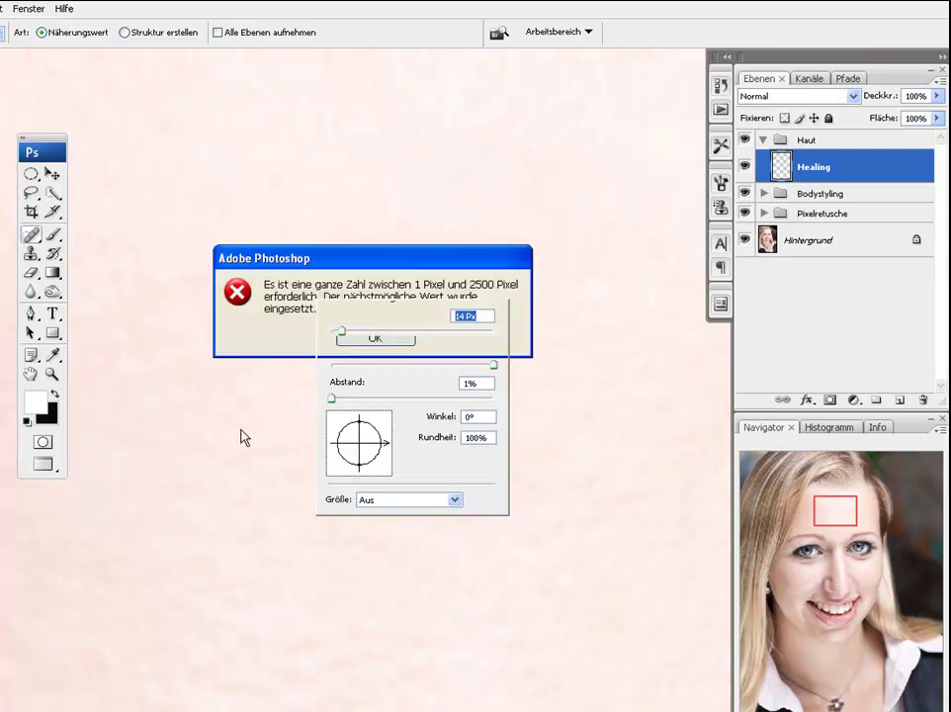
key(Return)
key(Return)
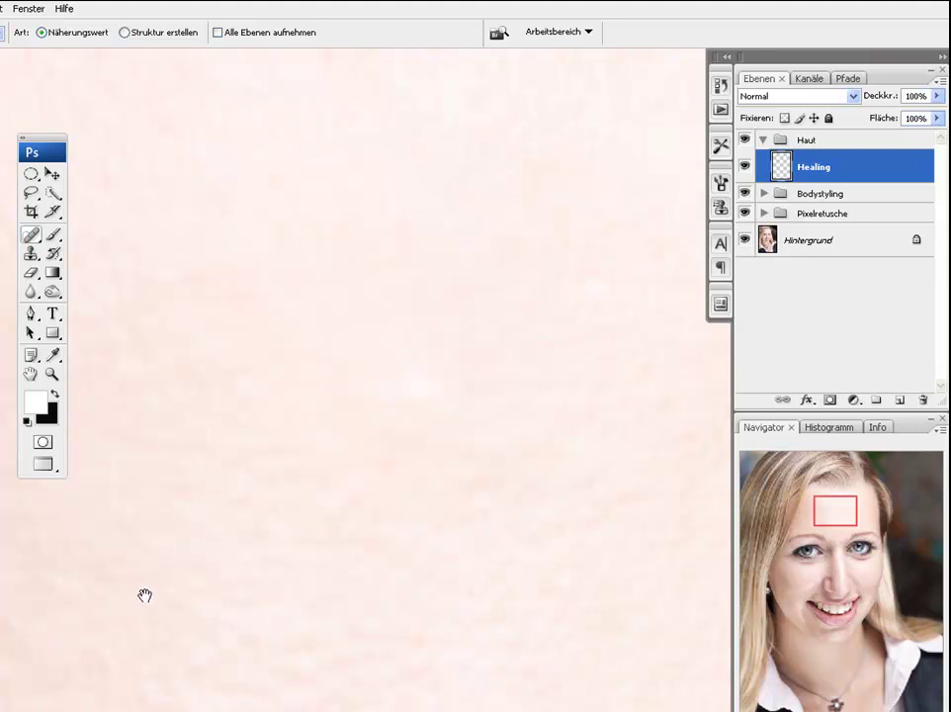
Move to the upper cheek below the eyebrow and spot-heal the small blemish
drag(130, 558, 141, 375)
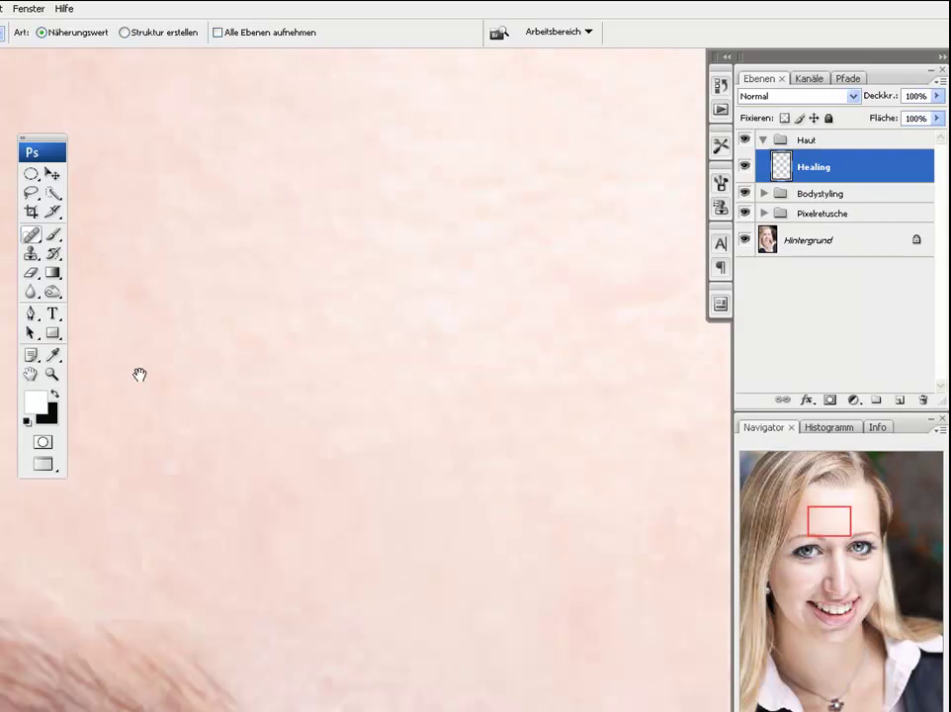
drag(210, 595, 240, 397)
drag(252, 574, 253, 413)
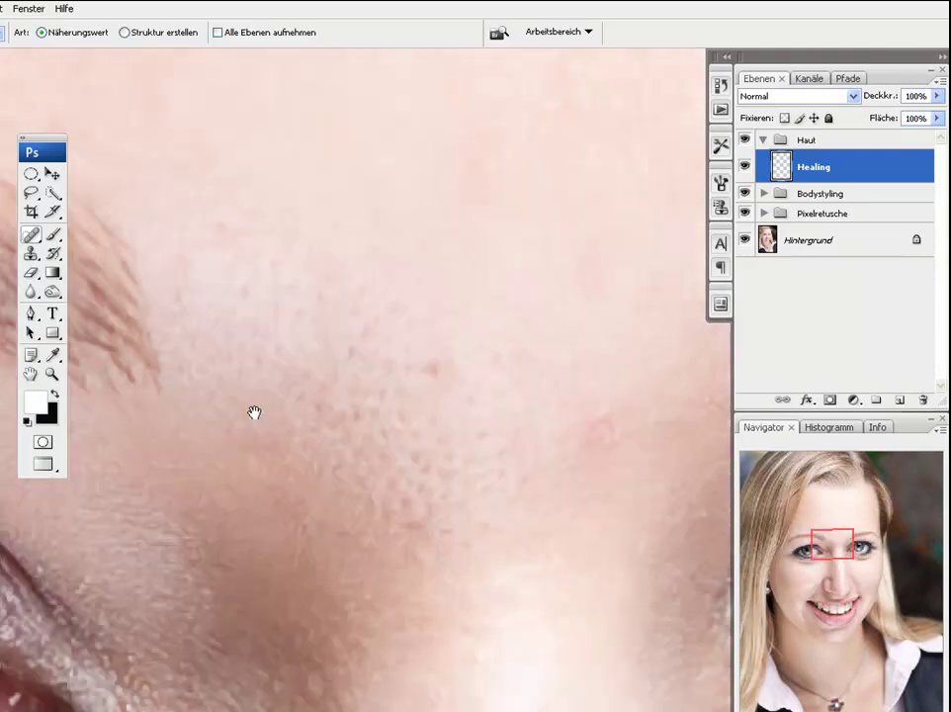
drag(435, 371, 444, 378)
click(433, 362)
Heal the reddish cheek blemishes with the Healing Brush, sampling clean cheek skin
right_click(32, 238)
click(129, 249)
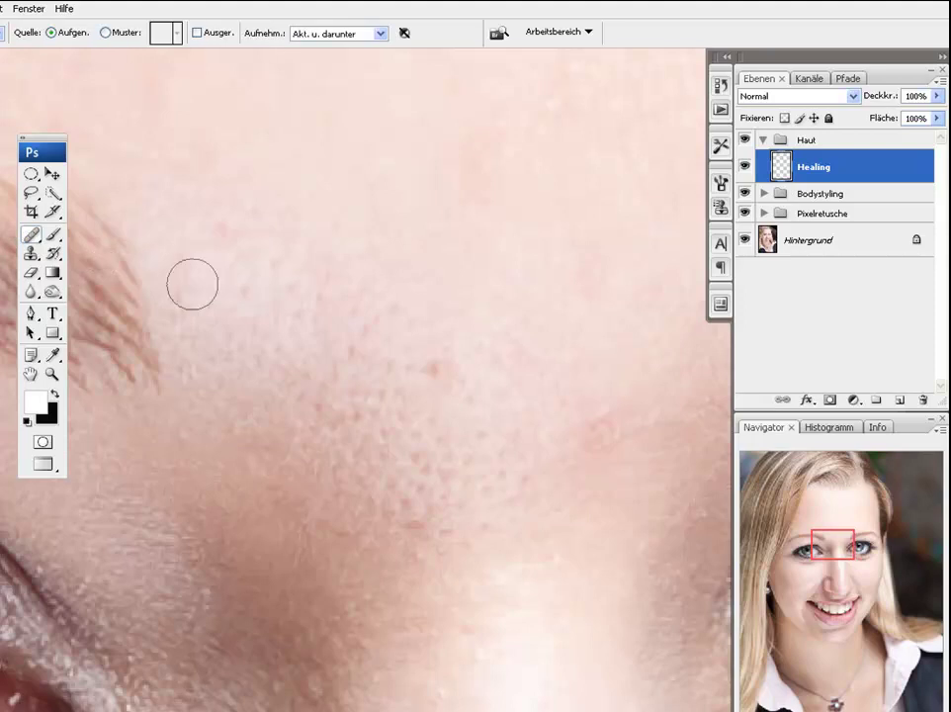
right_click(527, 371)
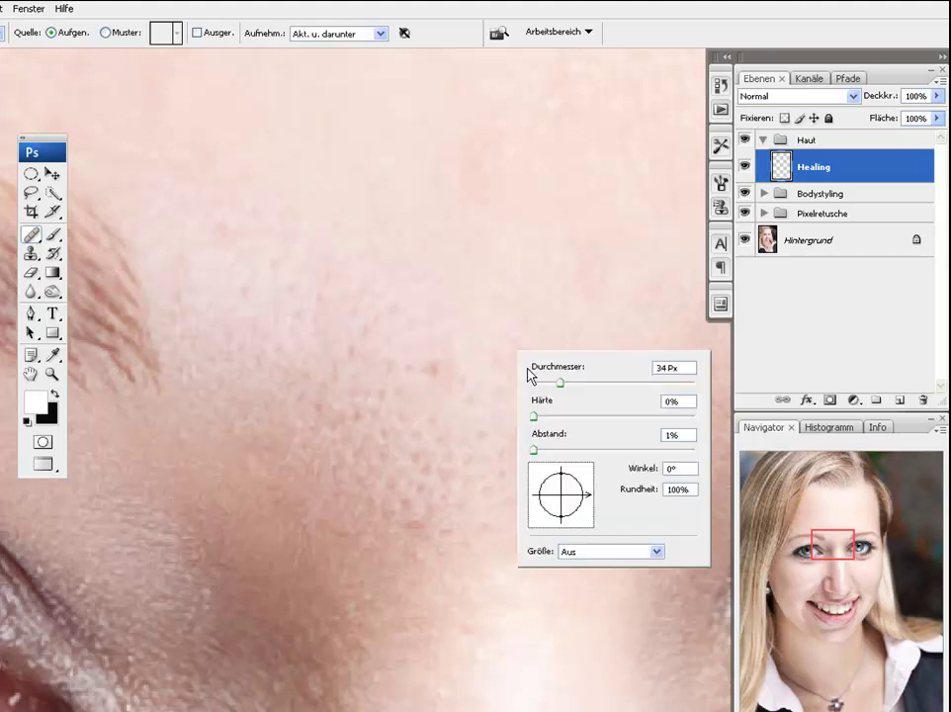
alt+click(475, 339)
click(431, 365)
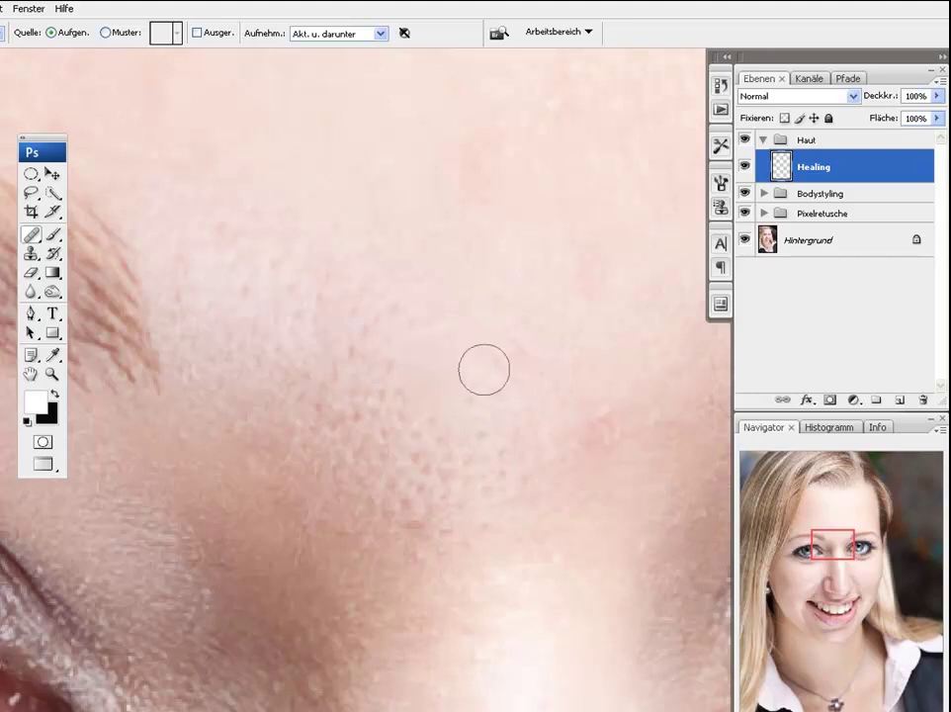
alt+click(408, 323)
click(518, 437)
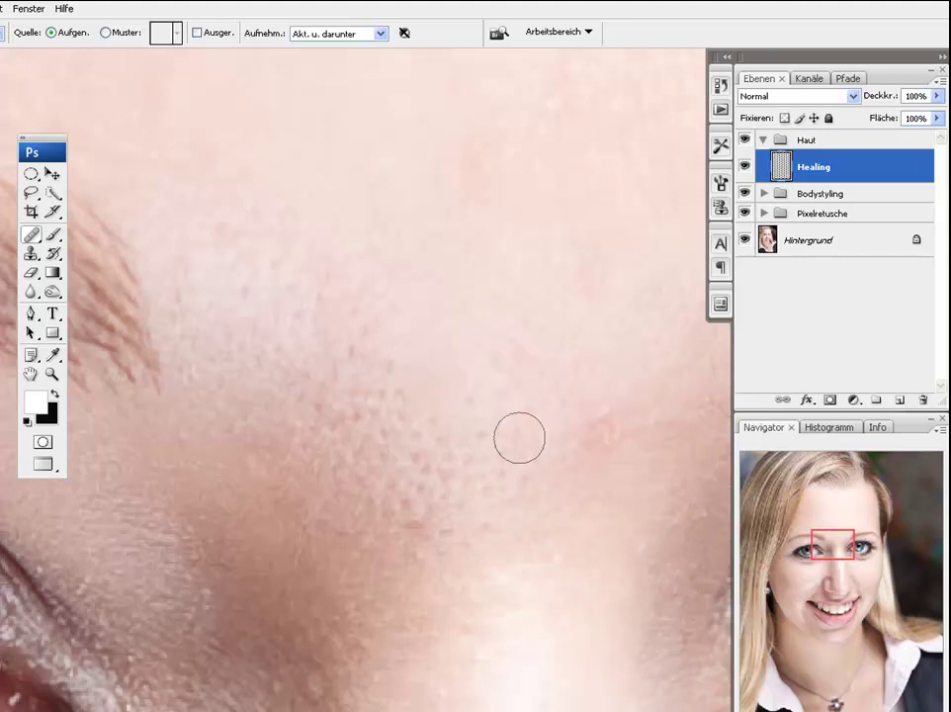
Move to the lower cheek beside the nose and shrink the brush to 18 px
drag(454, 554, 474, 416)
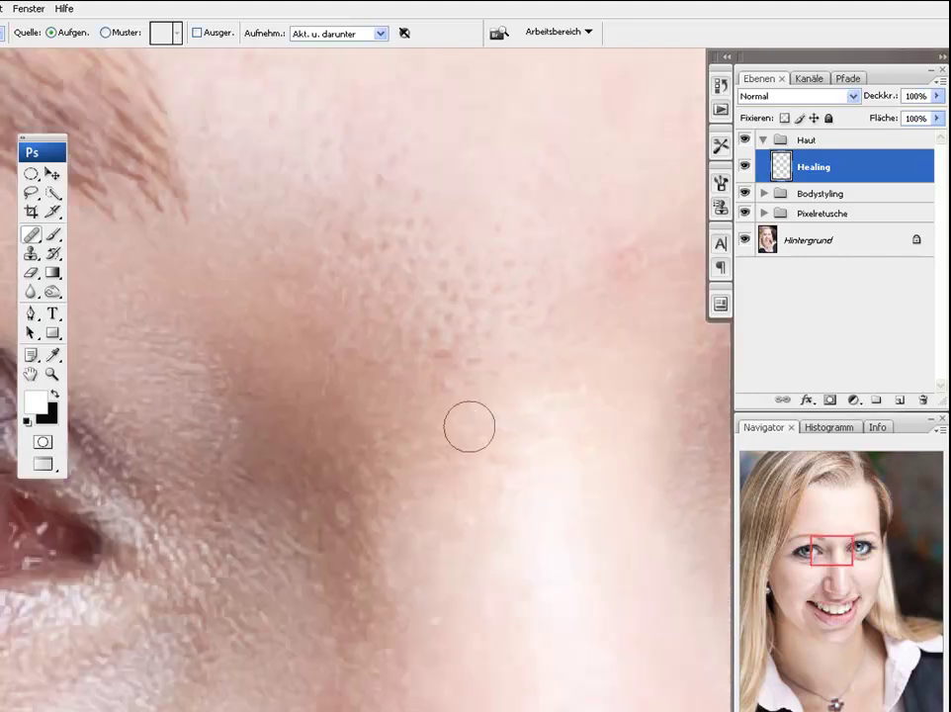
right_click(356, 460)
drag(392, 491, 369, 481)
key(Return)
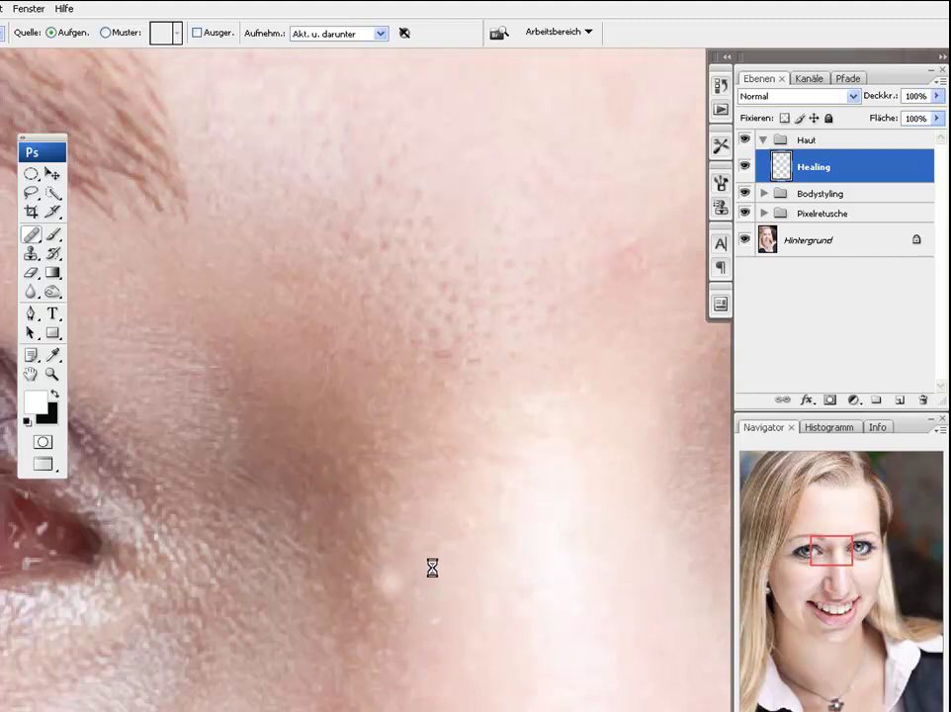
drag(382, 620, 427, 566)
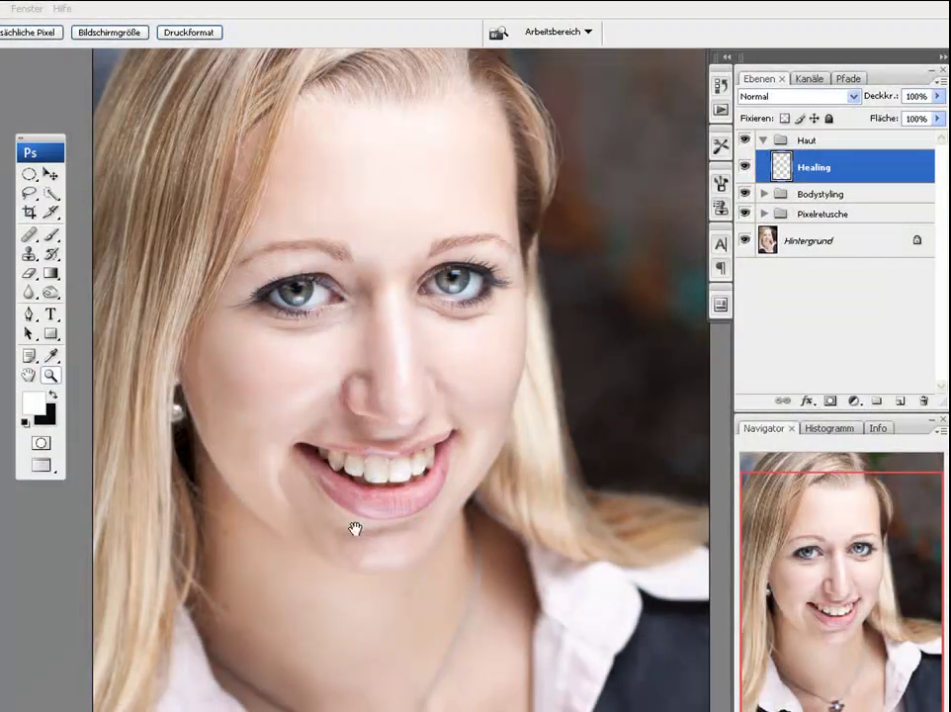
click(49, 376)
mouse_move(216, 194)
mouse_down()
mouse_move(439, 441)
mouse_move(505, 484)
mouse_up()
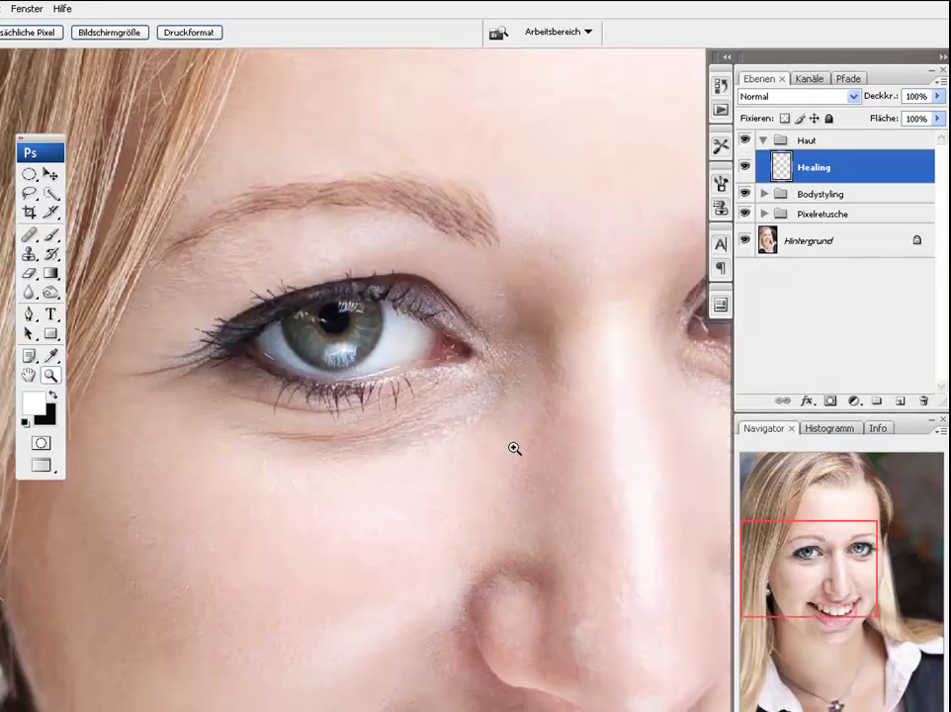
drag(312, 575, 644, 709)
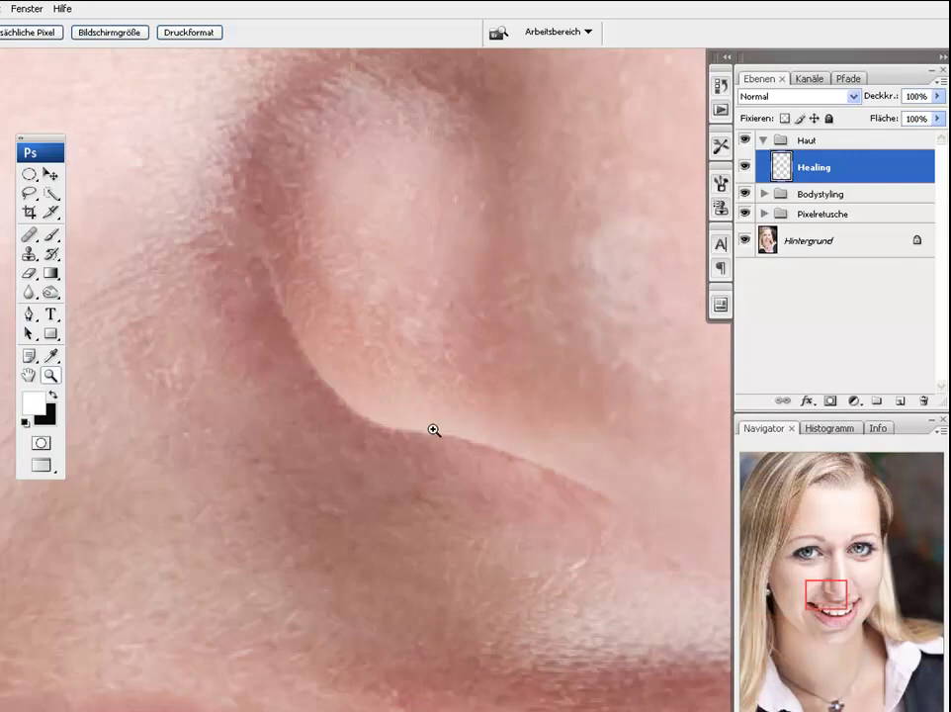
click(746, 167)
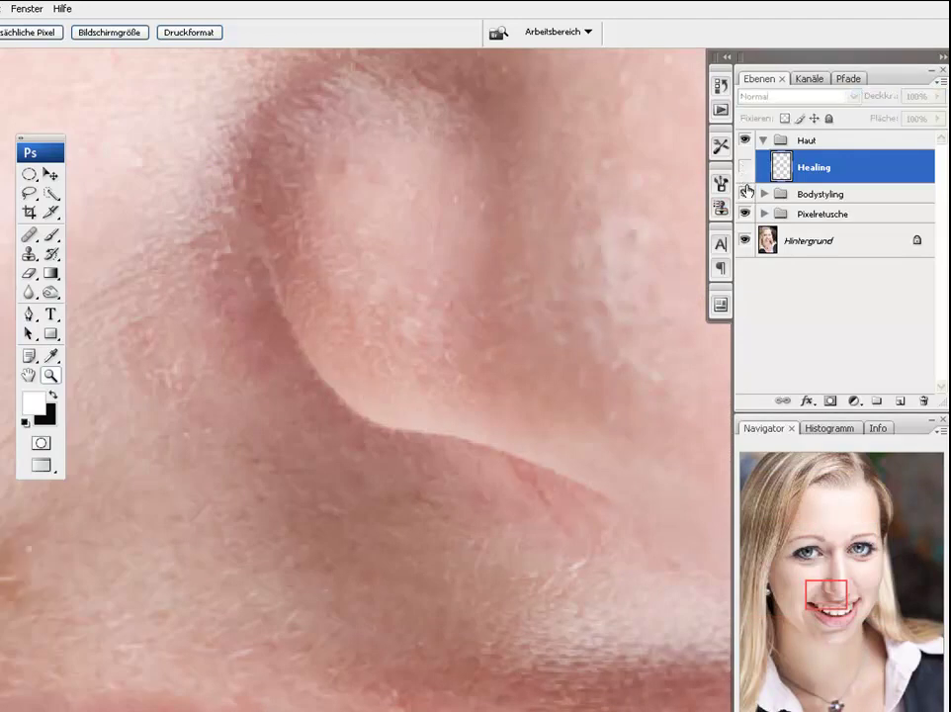
click(746, 167)
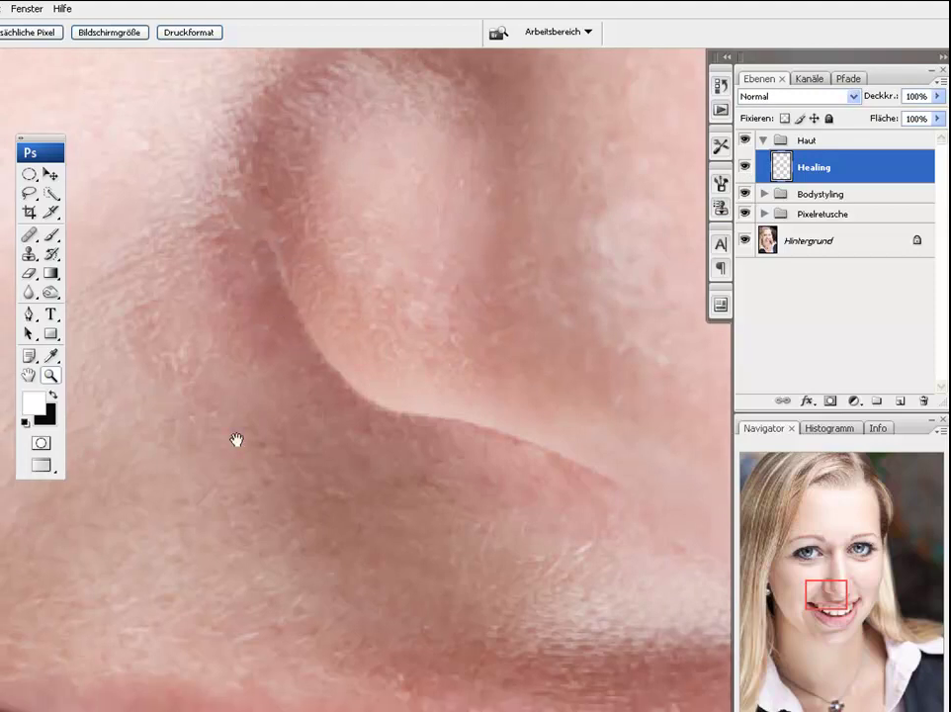
drag(235, 439, 412, 337)
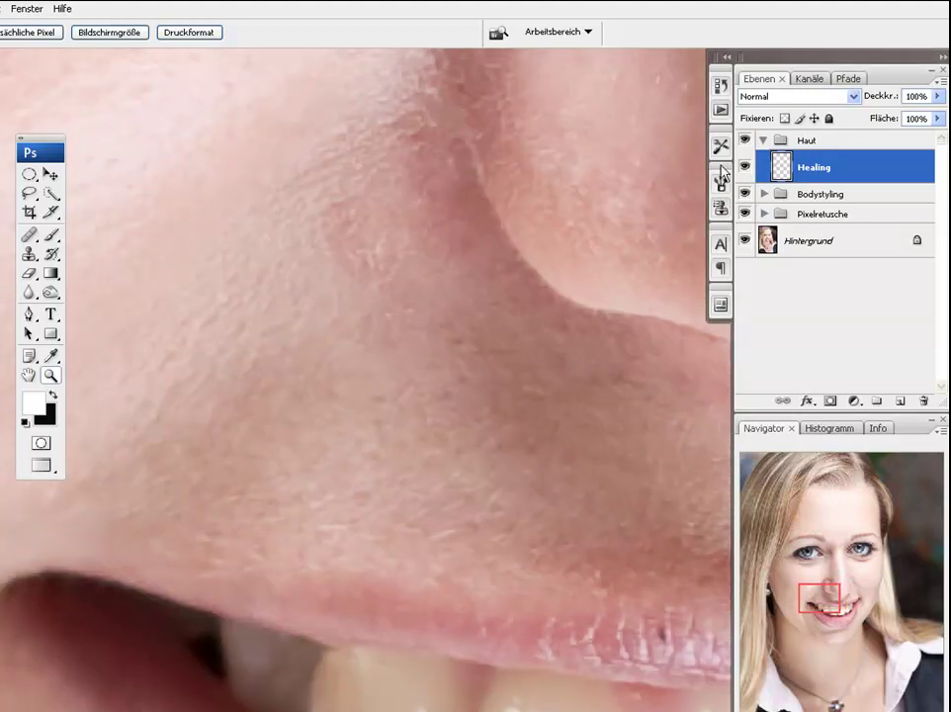
click(745, 167)
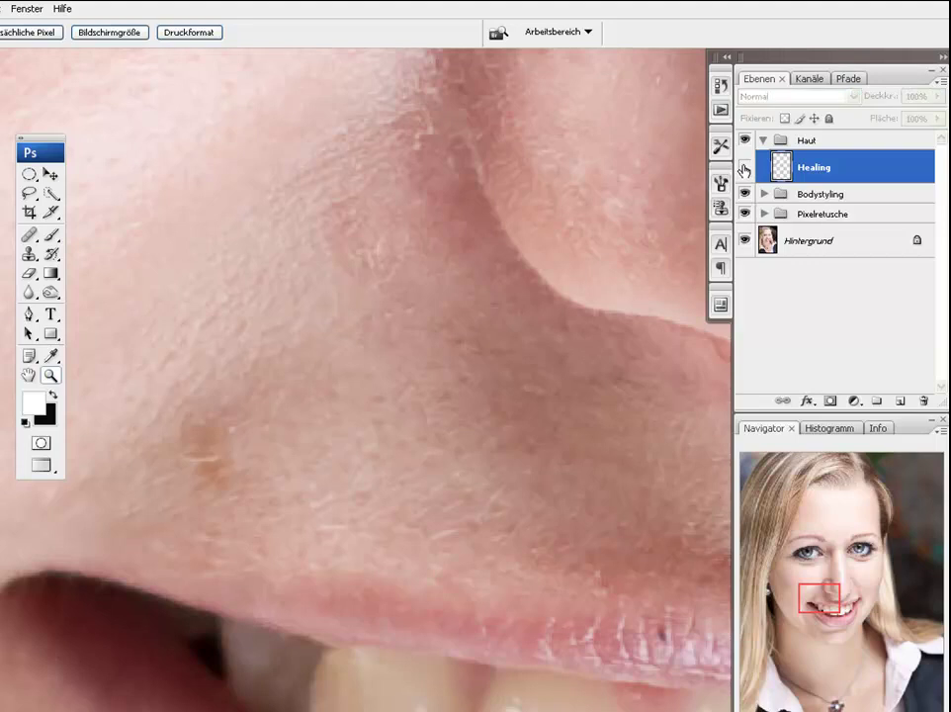
click(744, 168)
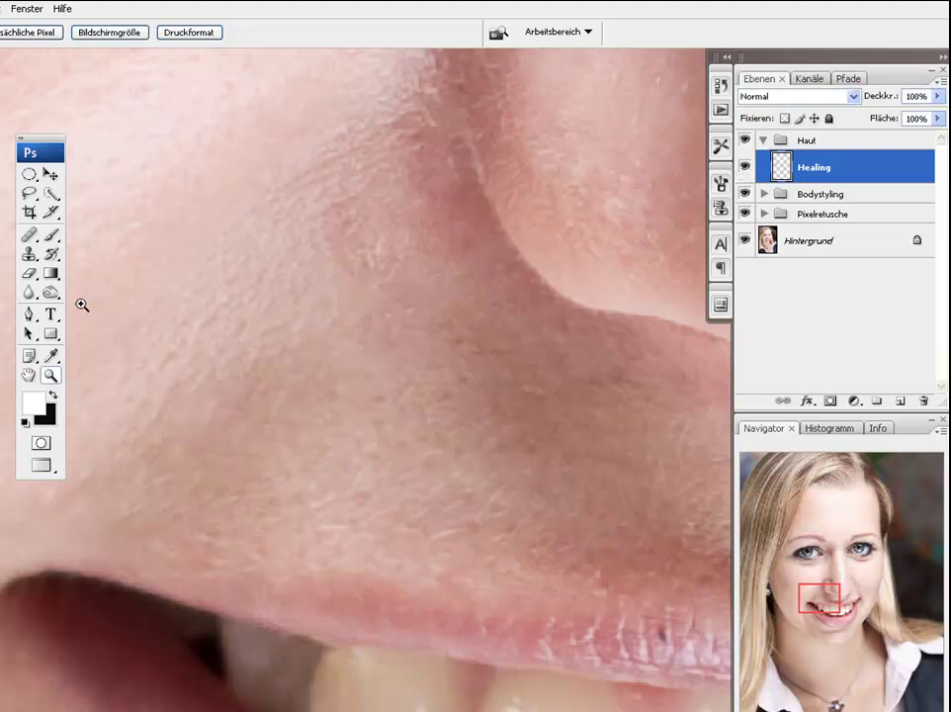
click(49, 376)
click(331, 249)
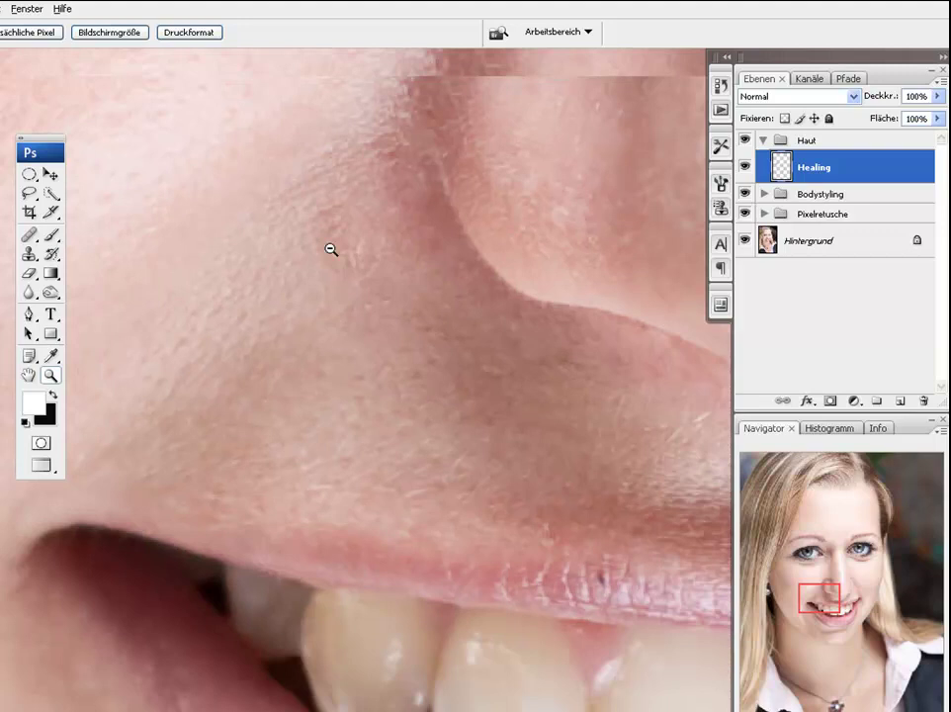
alt+click(331, 249)
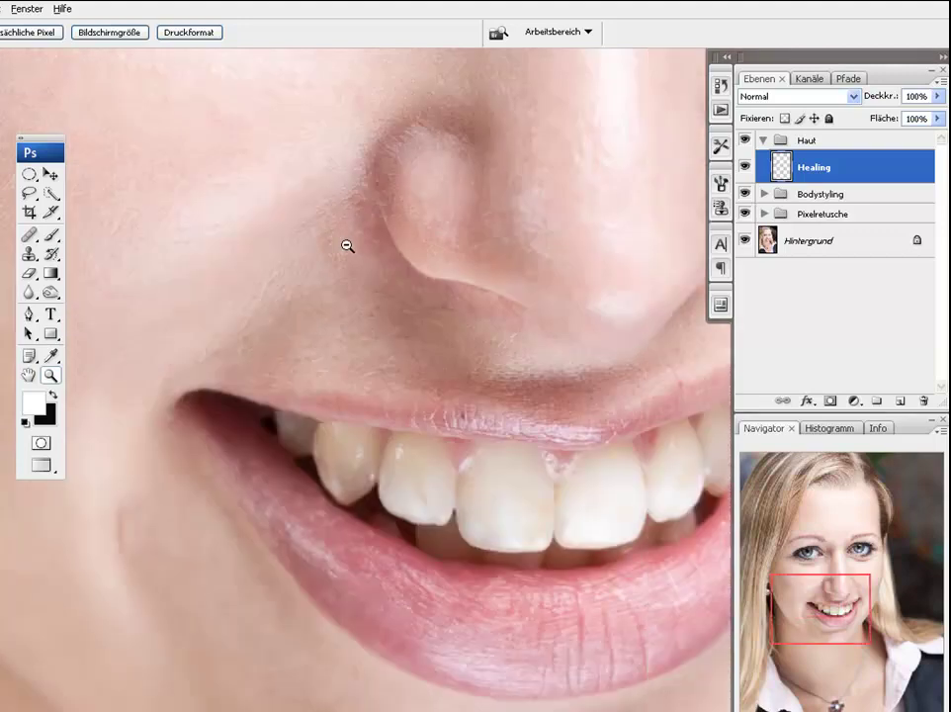
alt+click(344, 255)
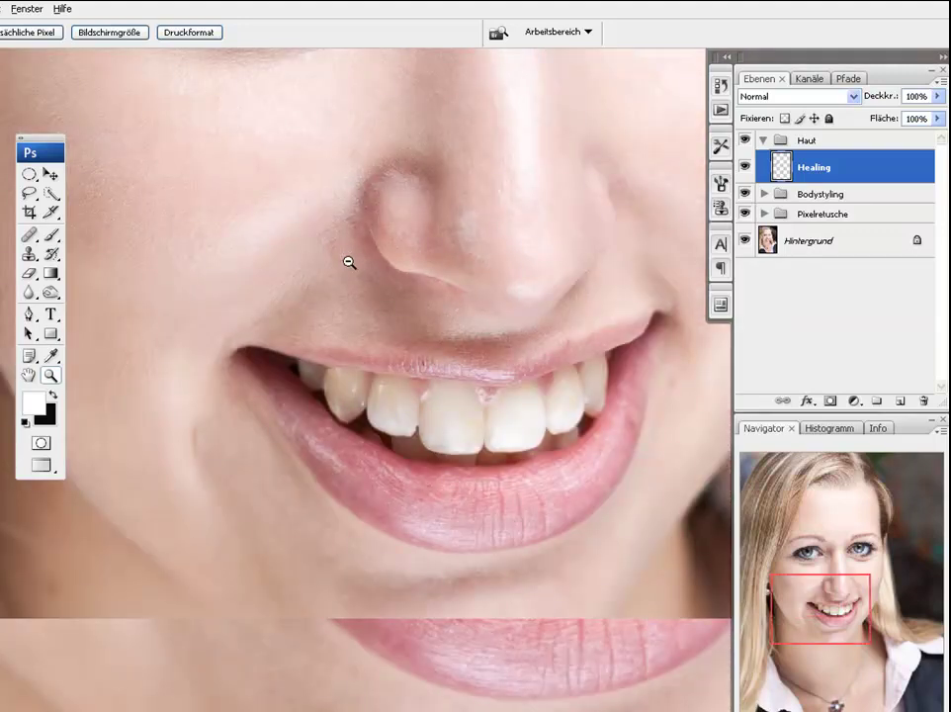
alt+click(358, 257)
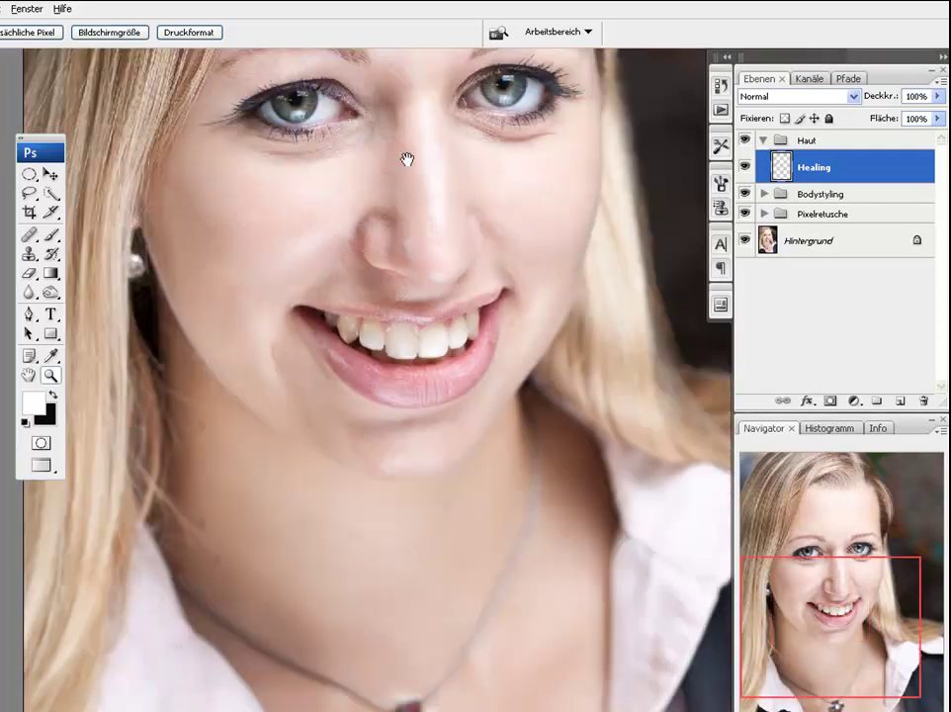
mouse_move(408, 155)
mouse_down()
mouse_move(389, 241)
mouse_move(387, 315)
mouse_up()
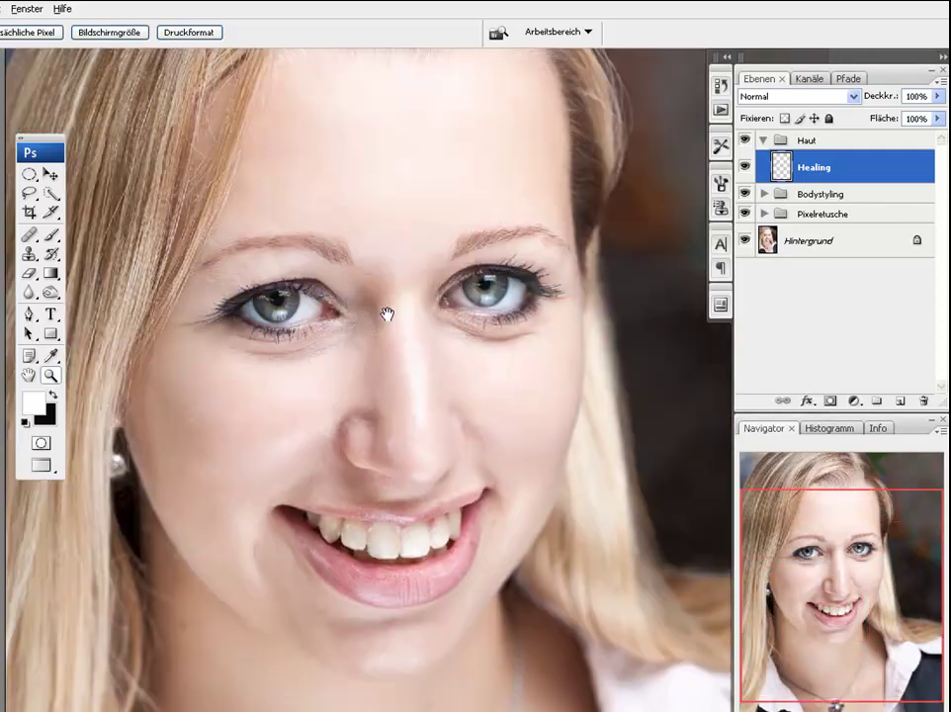
drag(387, 230, 387, 293)
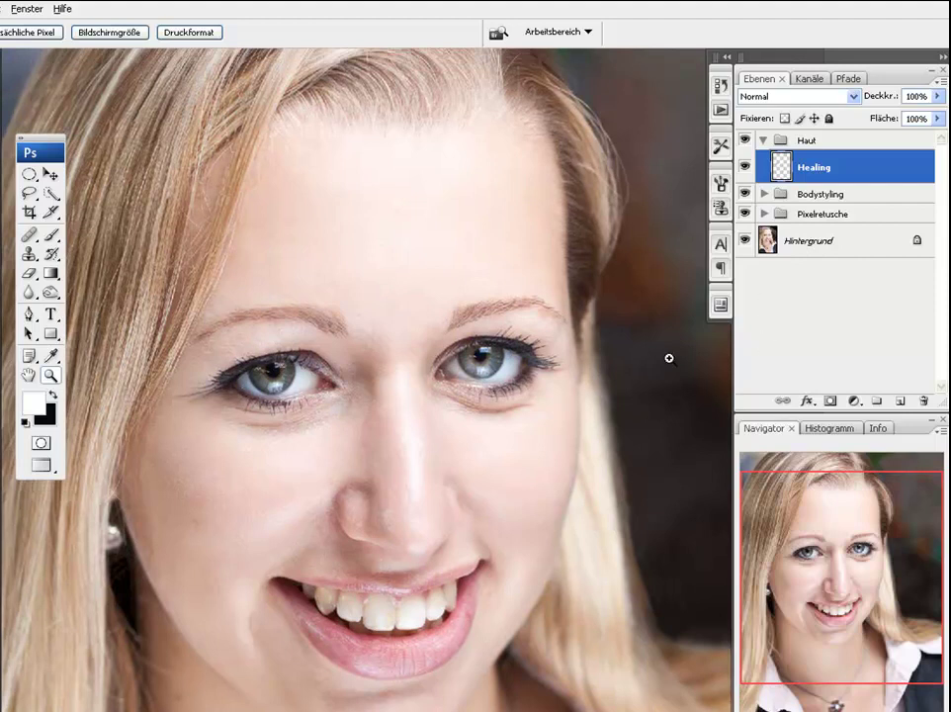
Create a new group named D+B I inside Haut above Healing
click(878, 402)
double_click(828, 160)
text(D+B 1)
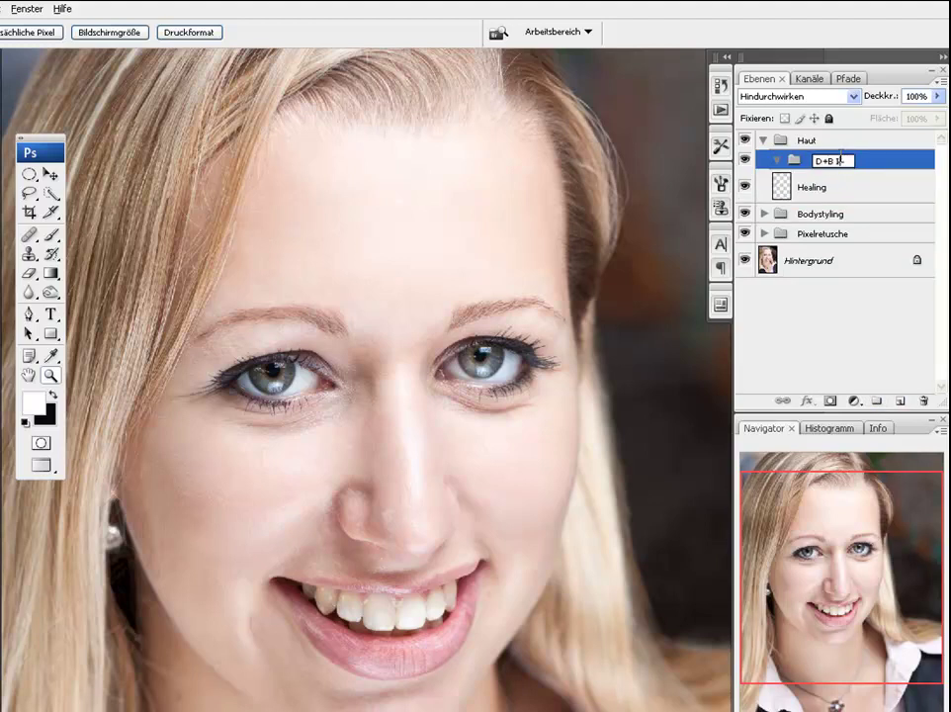
key(Return)
Add a Curves adjustment layer raising the midtones from 122 to 150
click(853, 400)
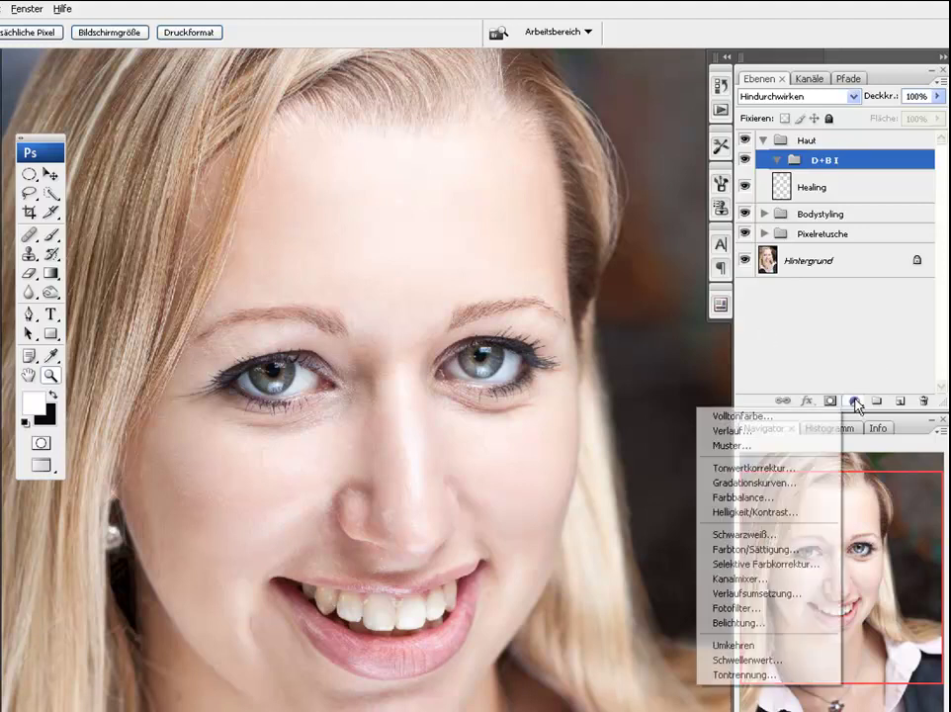
click(755, 488)
drag(737, 551, 734, 531)
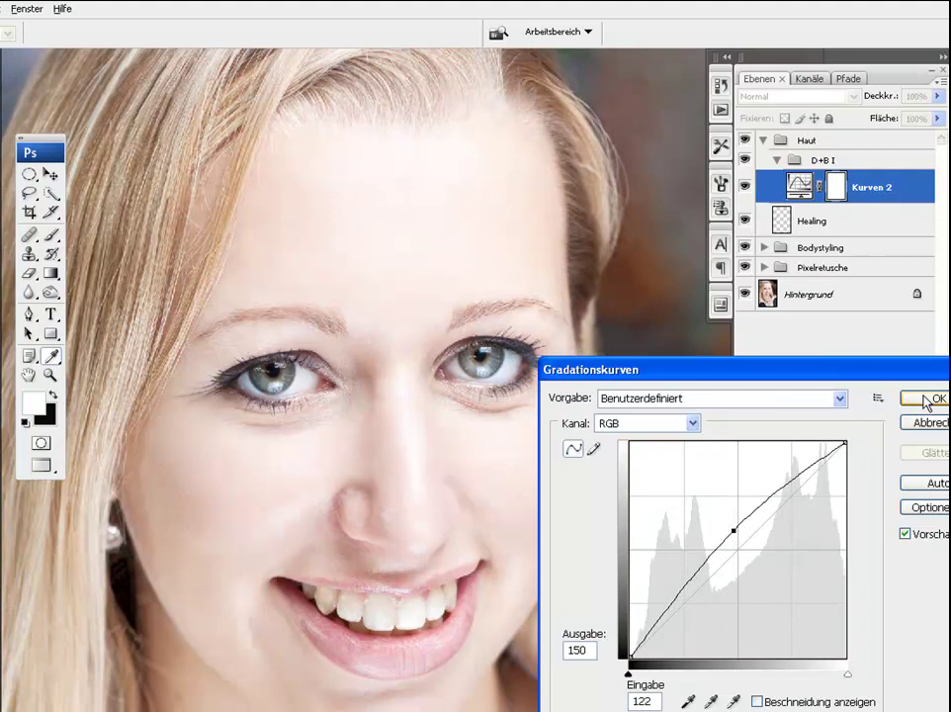
click(927, 399)
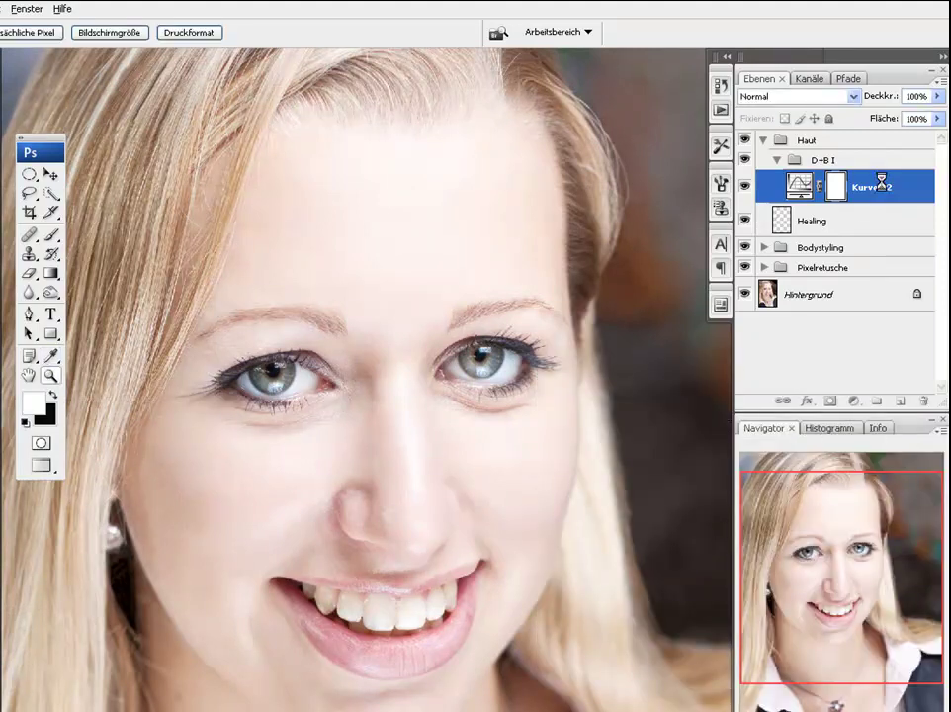
Rename the Kurven 2 curves layer to Hell
double_click(885, 190)
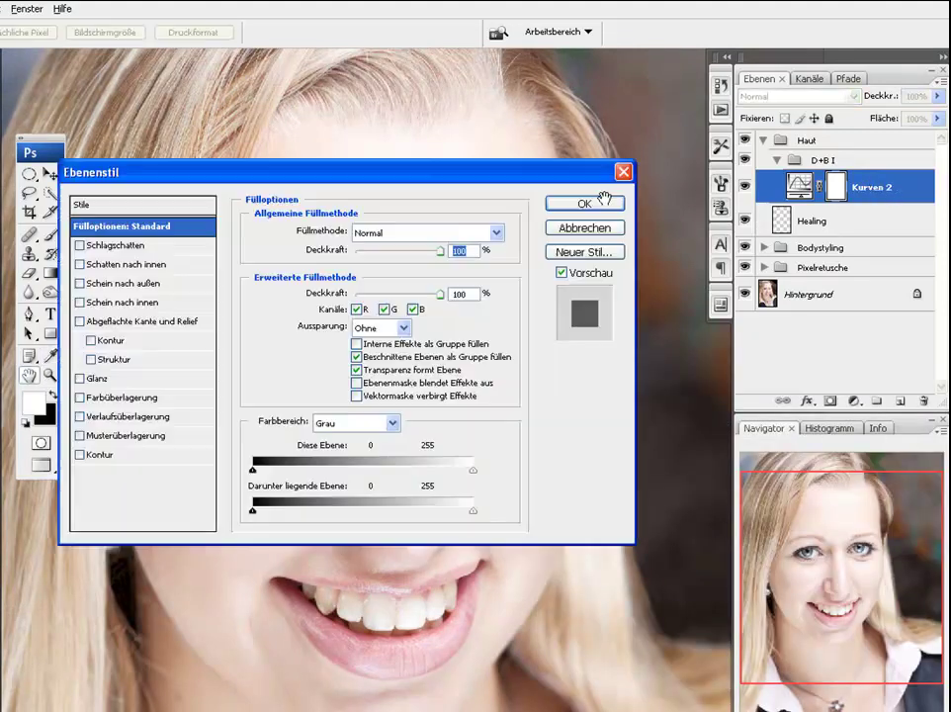
click(585, 228)
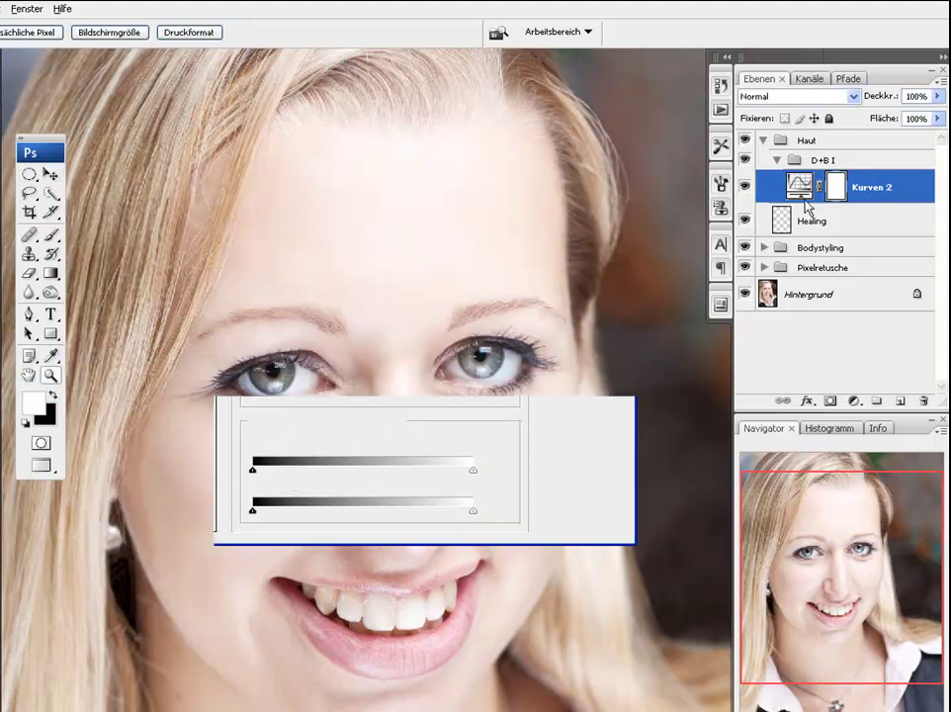
double_click(862, 188)
text(H)
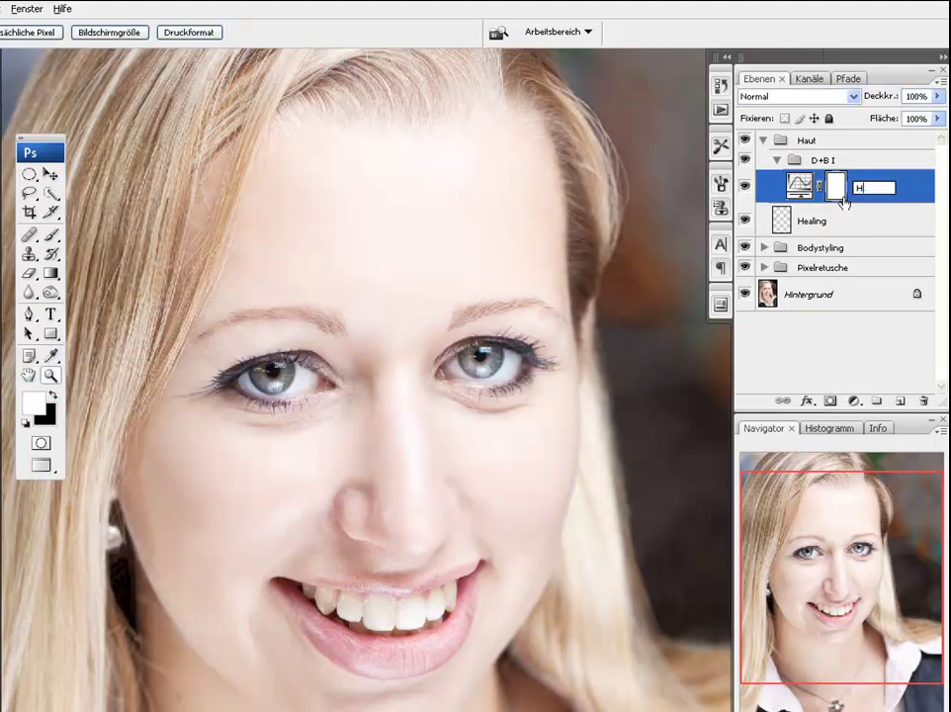
key(Return)
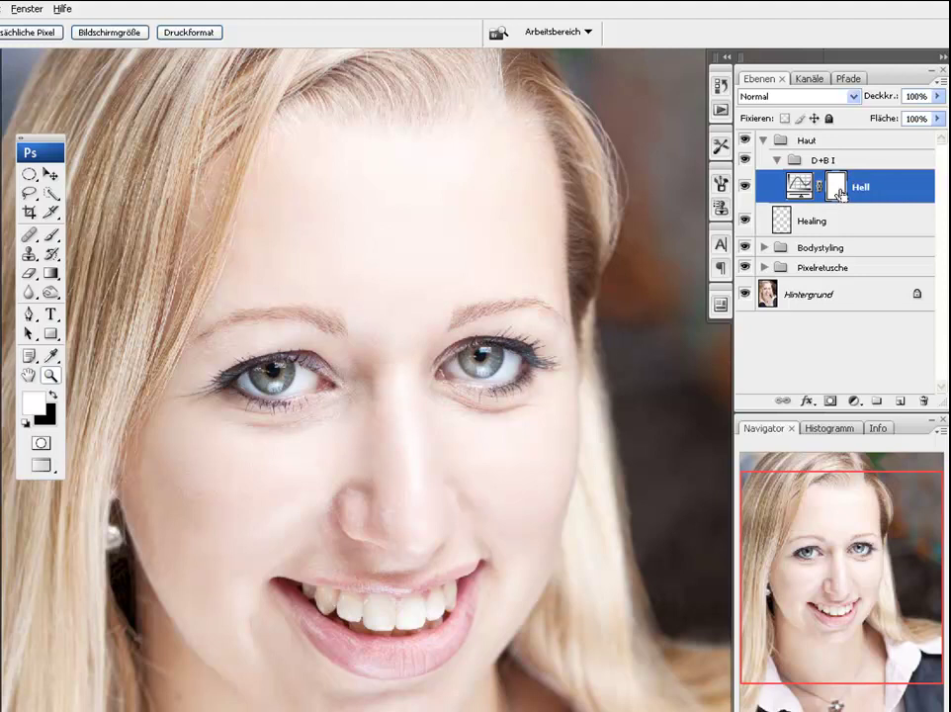
Duplicate Hell, bend the copy's curve down to darken, and rename it Dunkel
key(ctrl+j)
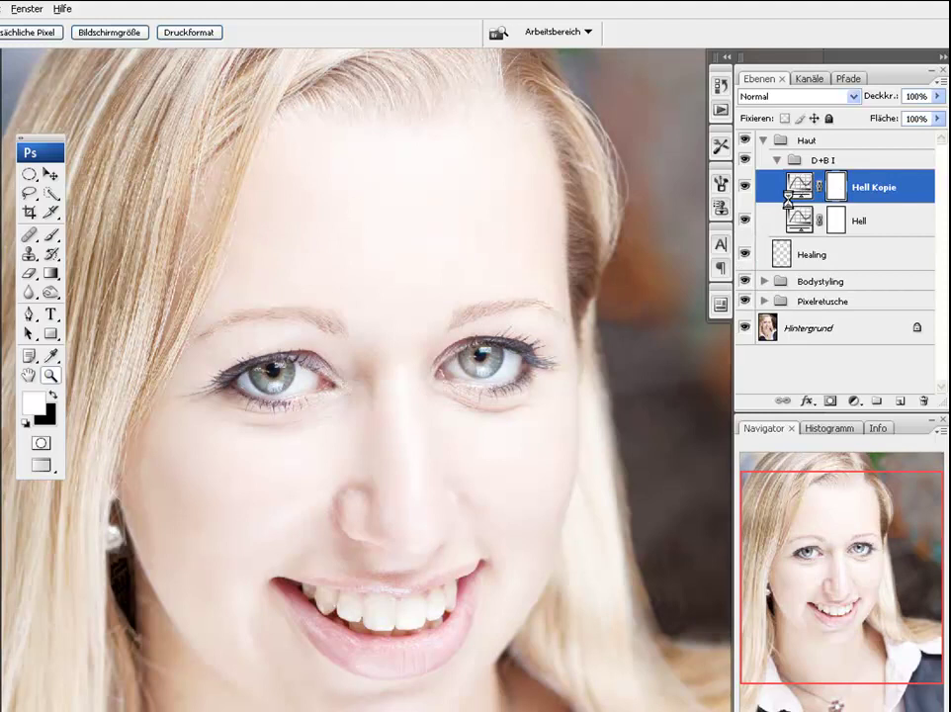
double_click(801, 187)
drag(730, 528, 753, 570)
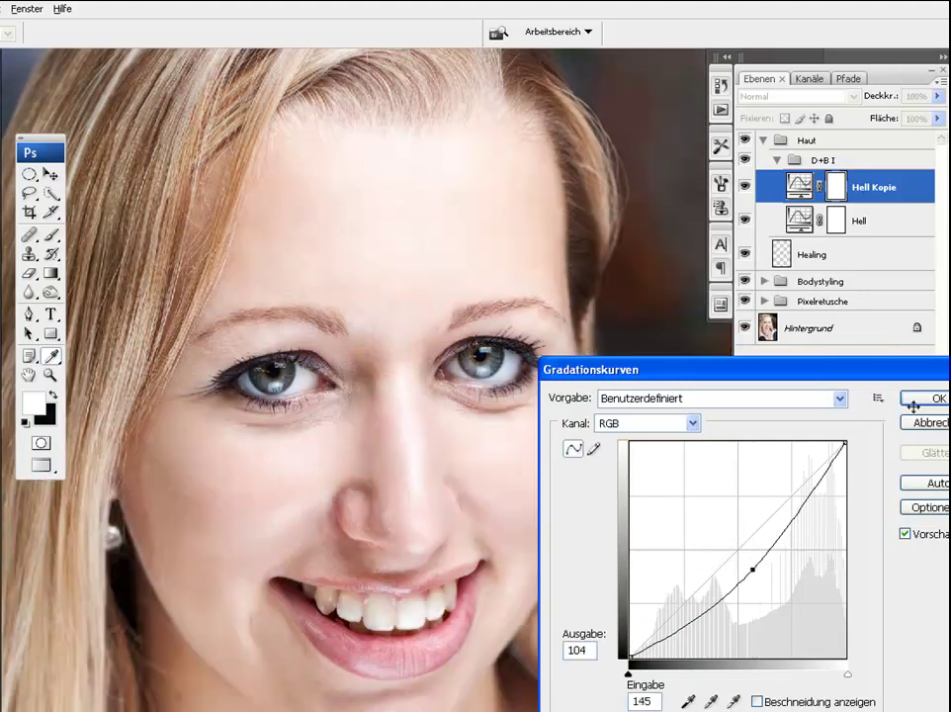
click(916, 405)
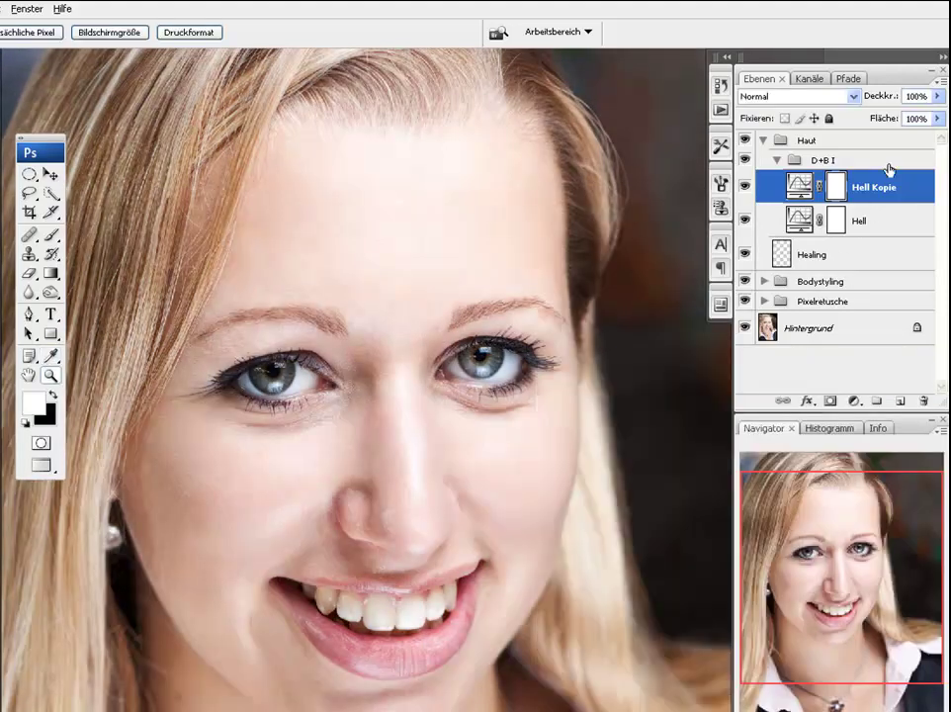
double_click(870, 187)
text(Dun)
key(Return)
Invert the Dunkel and Hell masks to black, hiding both effects
key(ctrl+i)
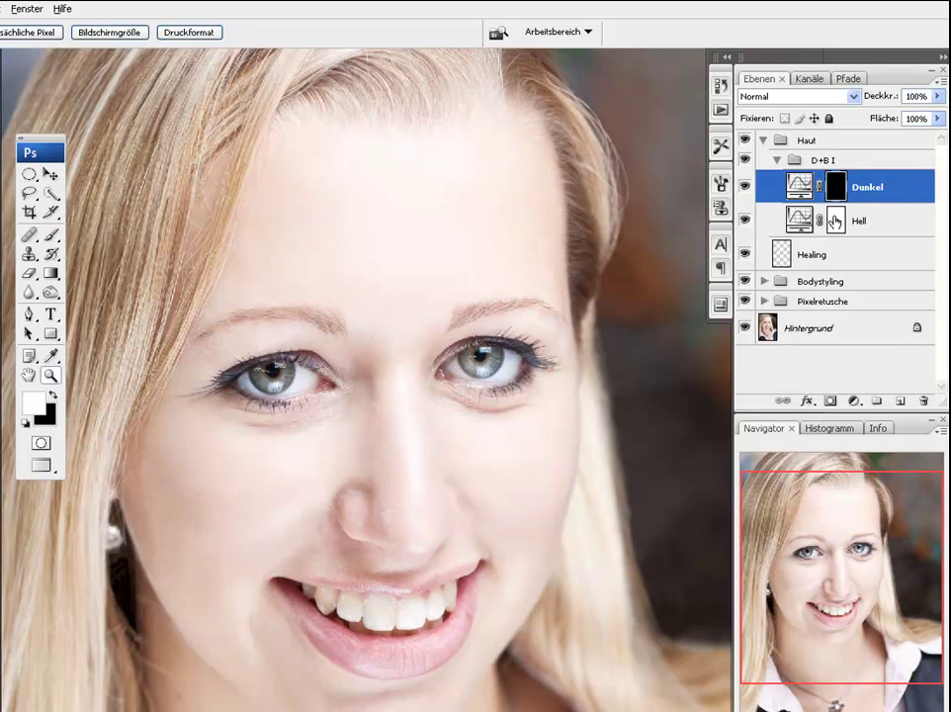
click(836, 221)
key(ctrl+i)
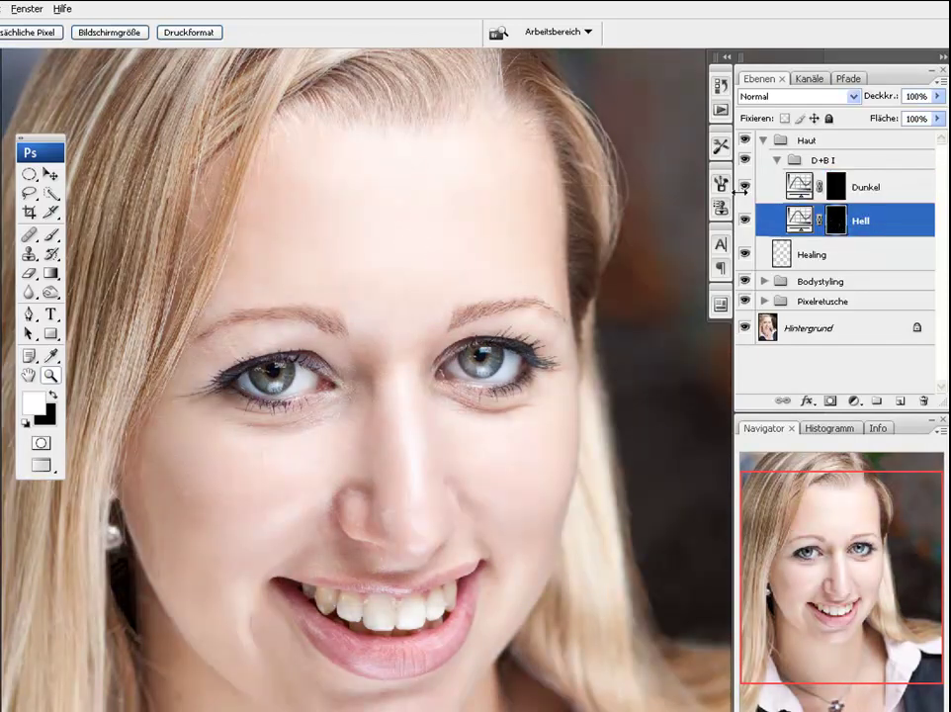
click(821, 162)
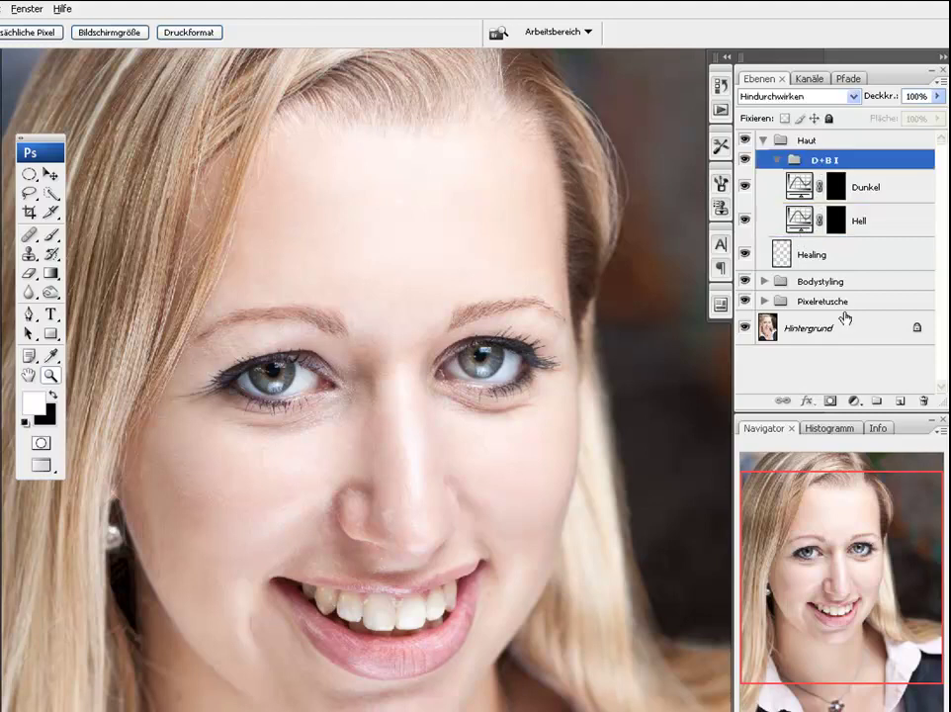
click(852, 401)
Add a monochrome Channel Mixer layer with Rot -50%, Grün -50% and Blau 200%
click(746, 579)
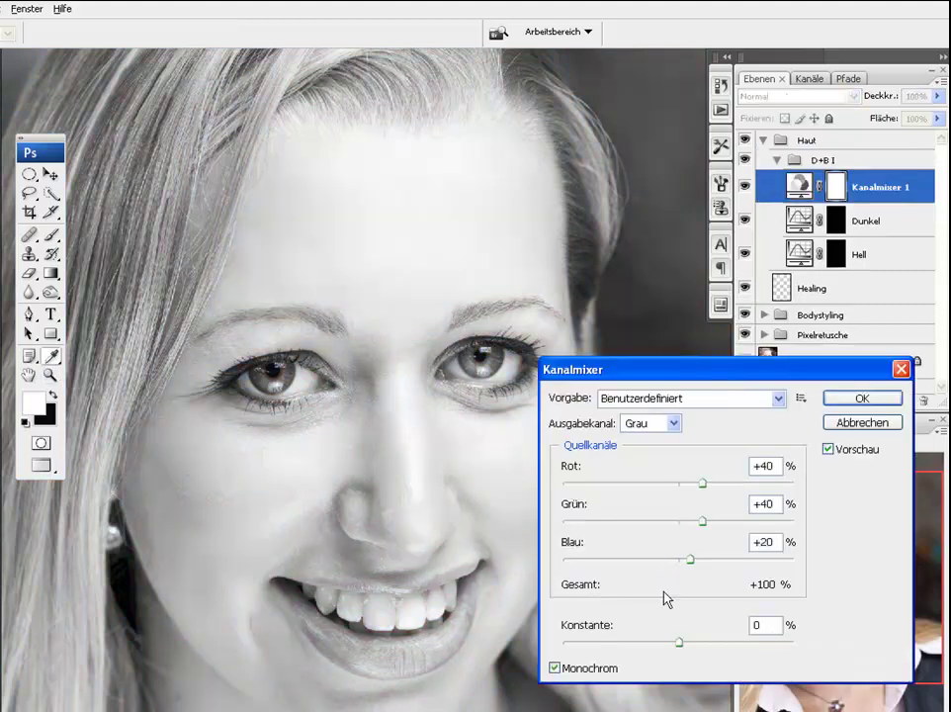
double_click(761, 465)
text(-50)
key(Tab)
text(-50)
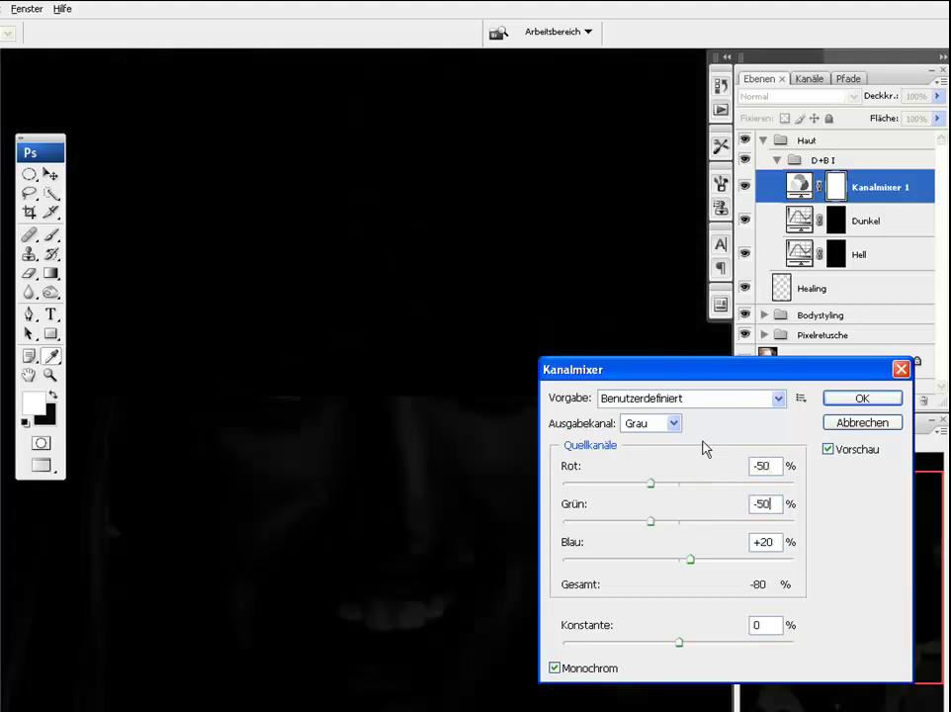
key(Tab)
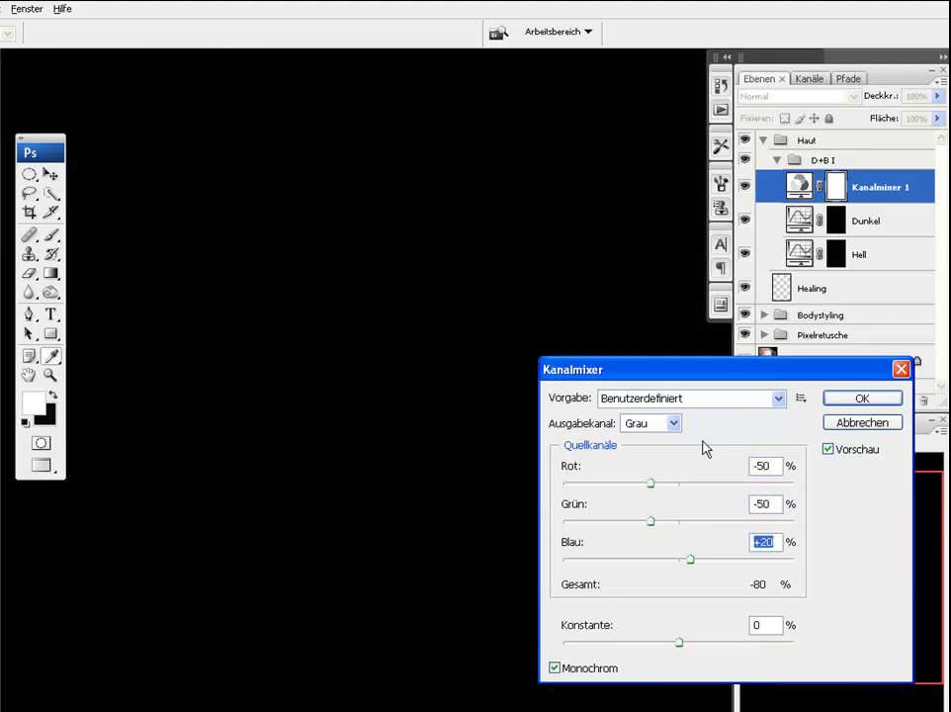
text(200)
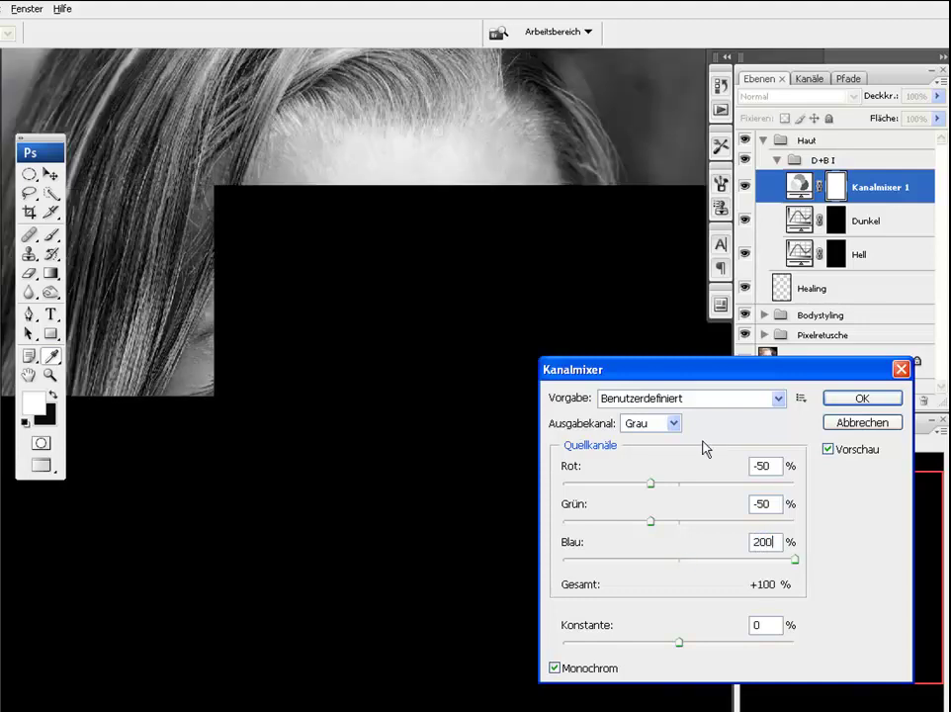
click(856, 399)
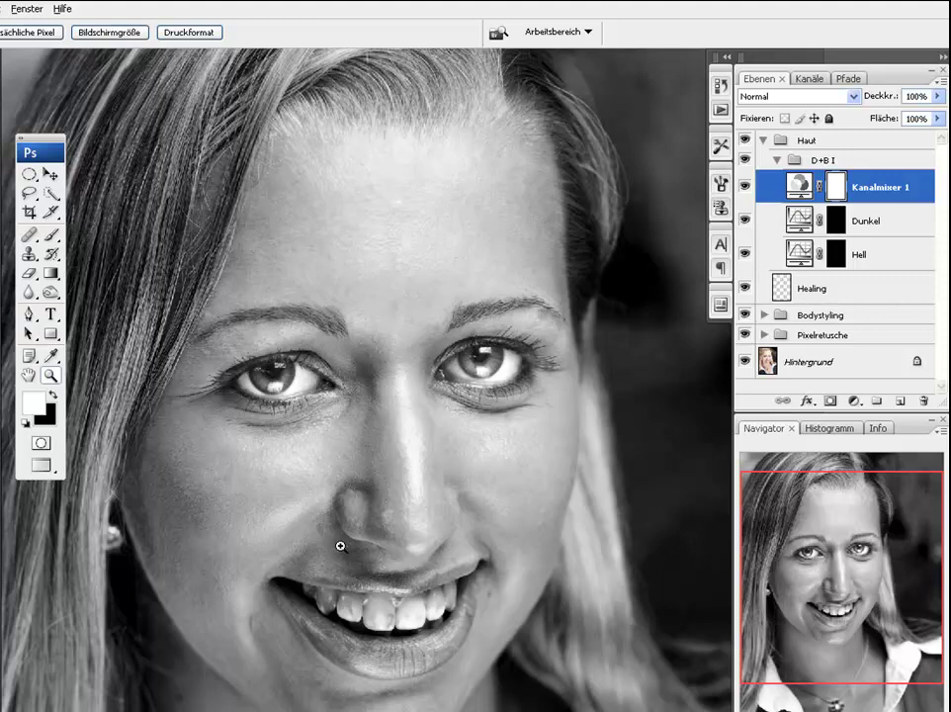
Zoom in on the mouth corner and chin, then select the Hell layer
scroll(336, 405, down, 3)
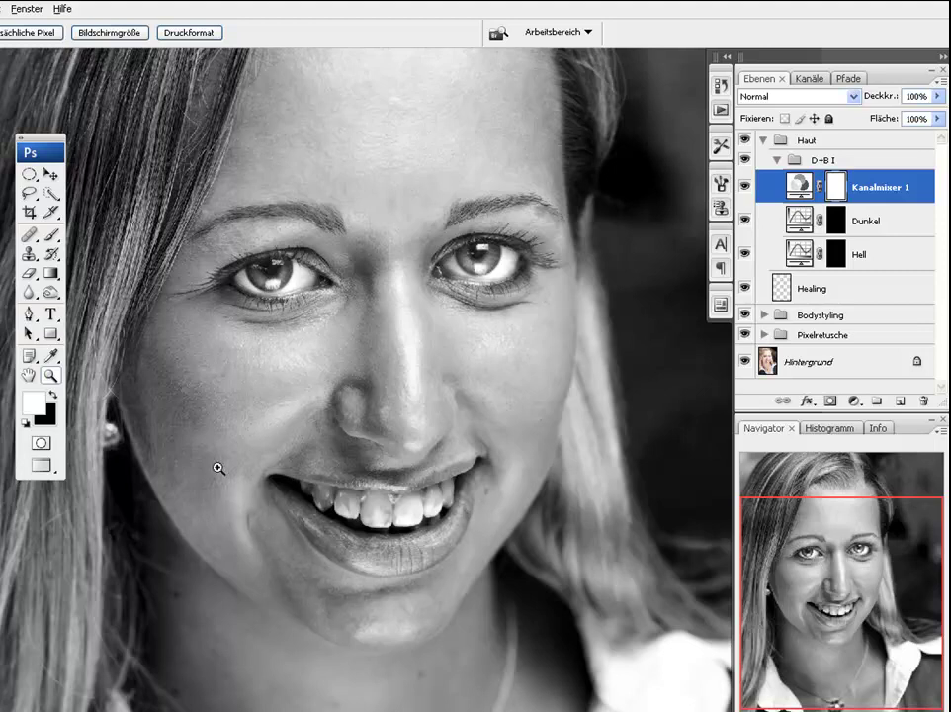
drag(215, 452, 442, 684)
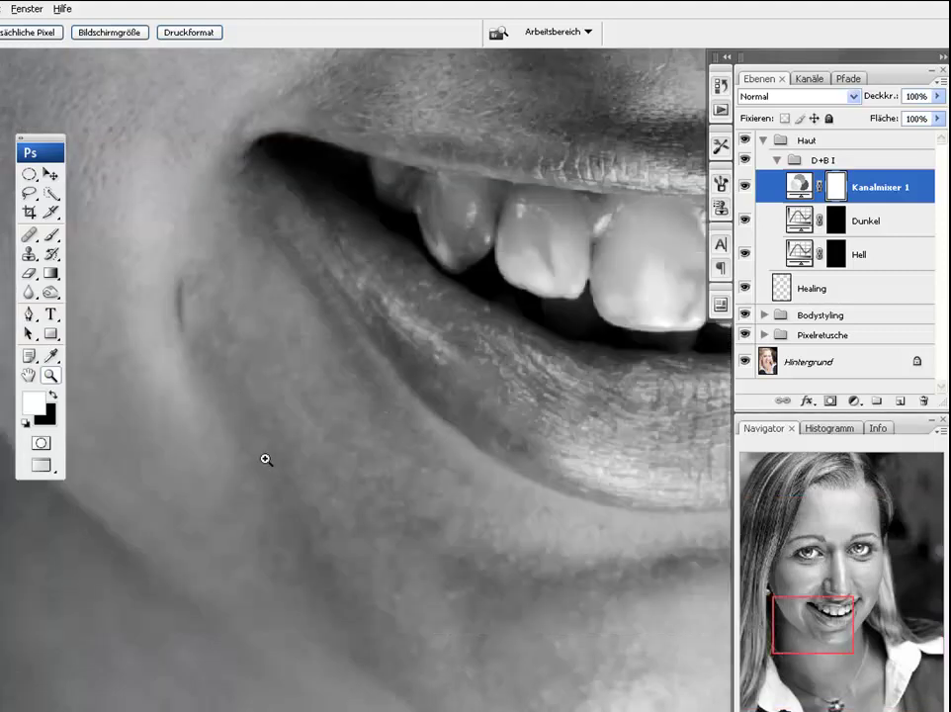
click(858, 259)
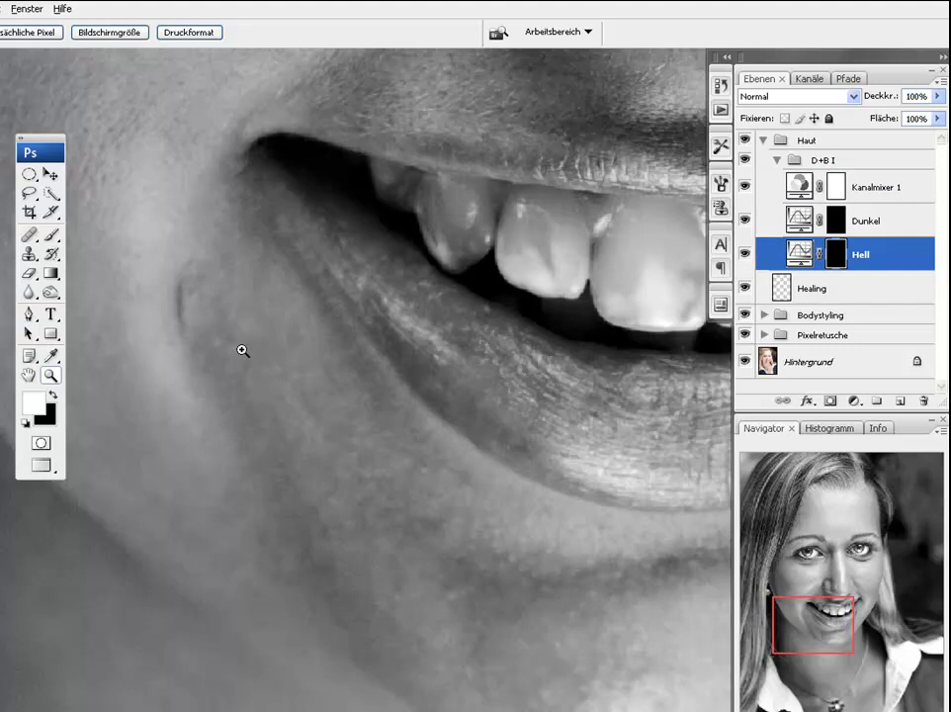
Switch to the Brush tool and toggle the Hell layer off and on to compare
key(b)
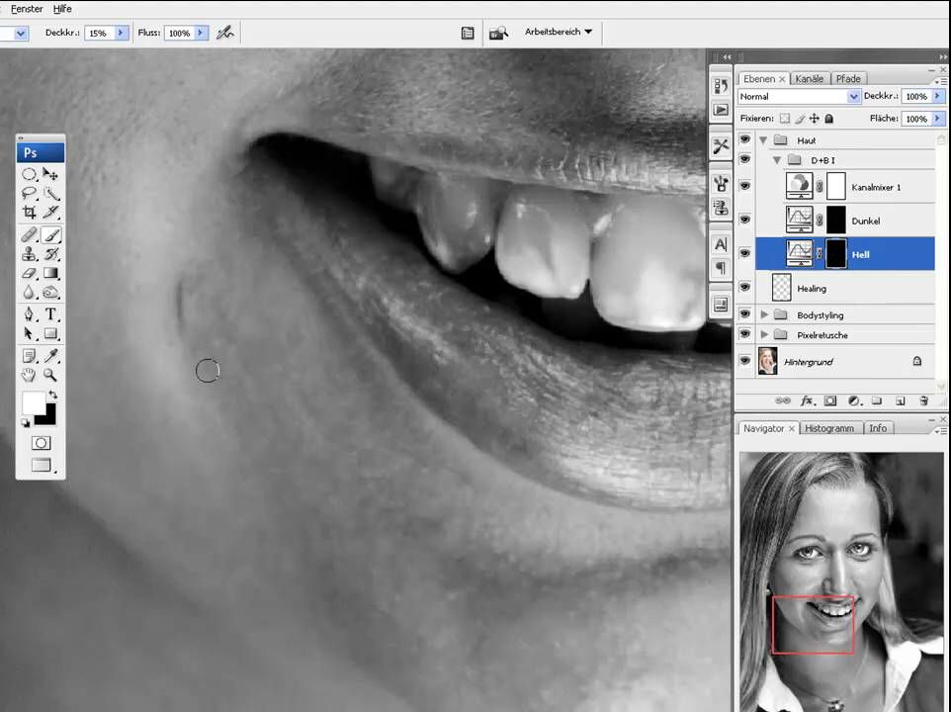
click(745, 253)
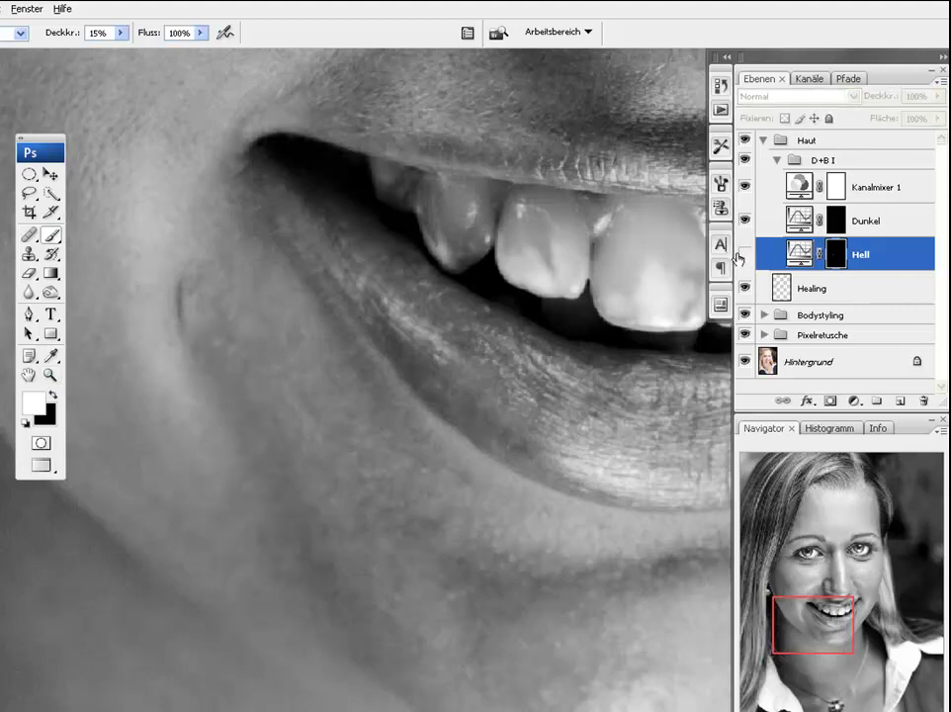
click(744, 254)
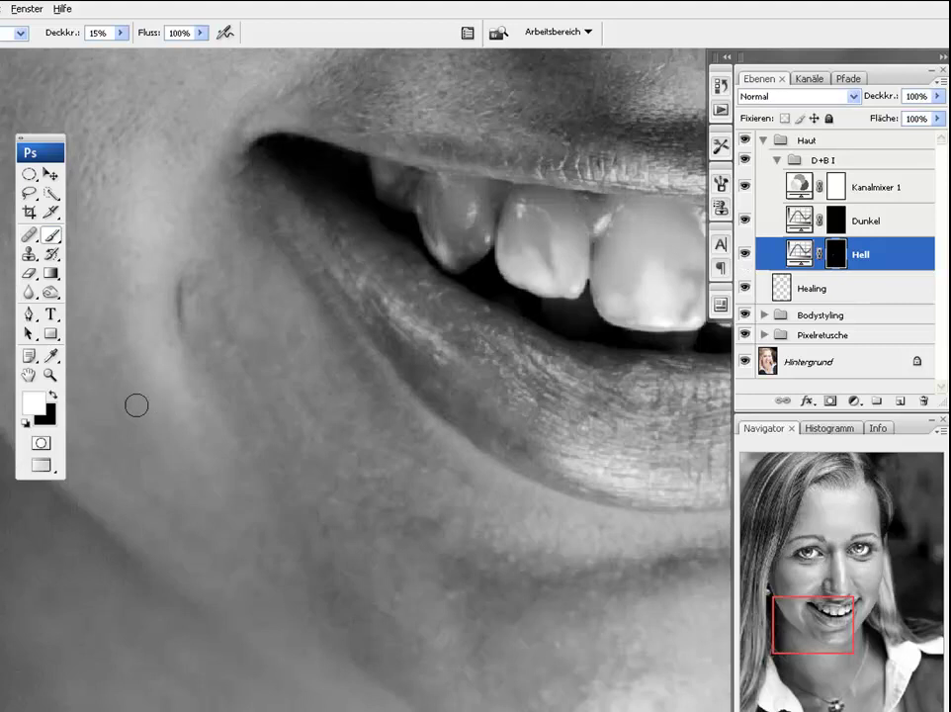
Paint dark skin spots on the Hell mask with a 21 px brush, then reset it to black
key(x)
right_click(281, 371)
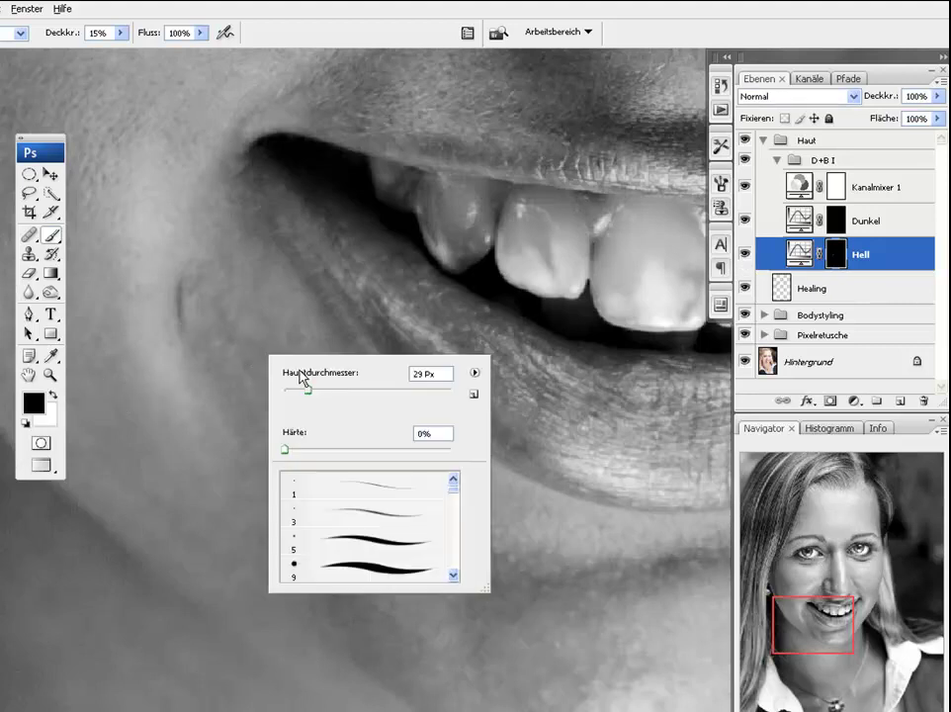
drag(306, 392, 300, 392)
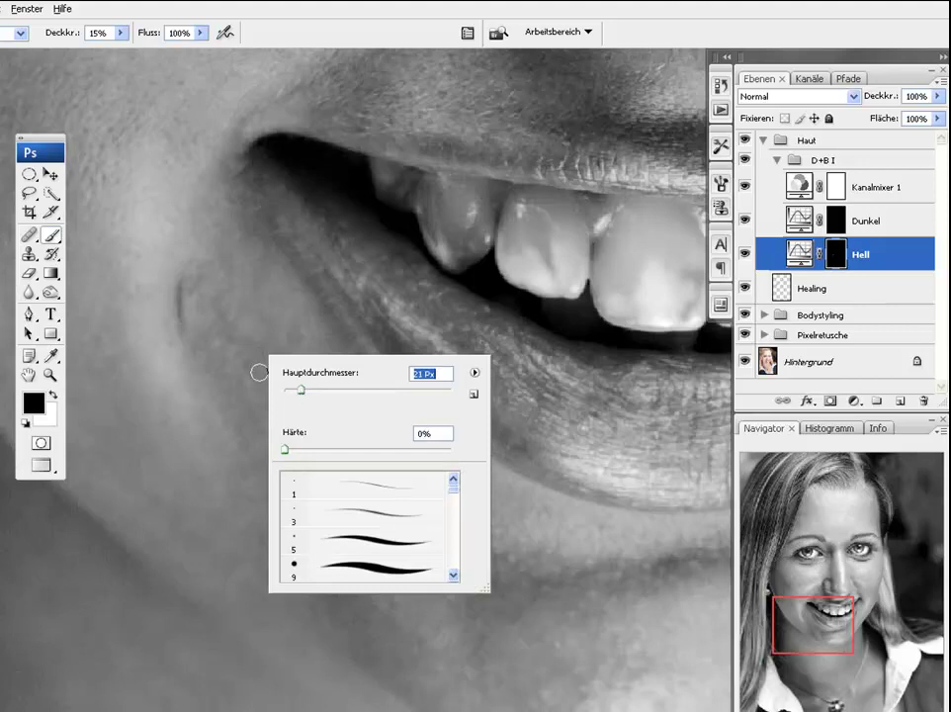
click(255, 397)
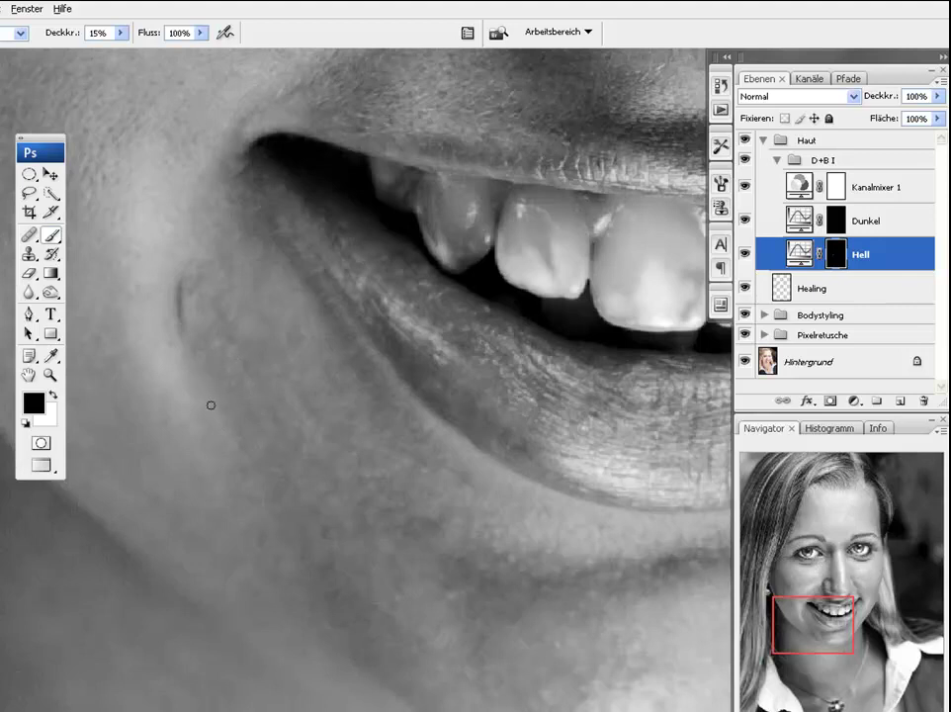
drag(218, 406, 254, 384)
key(ctrl+i)
key(x)
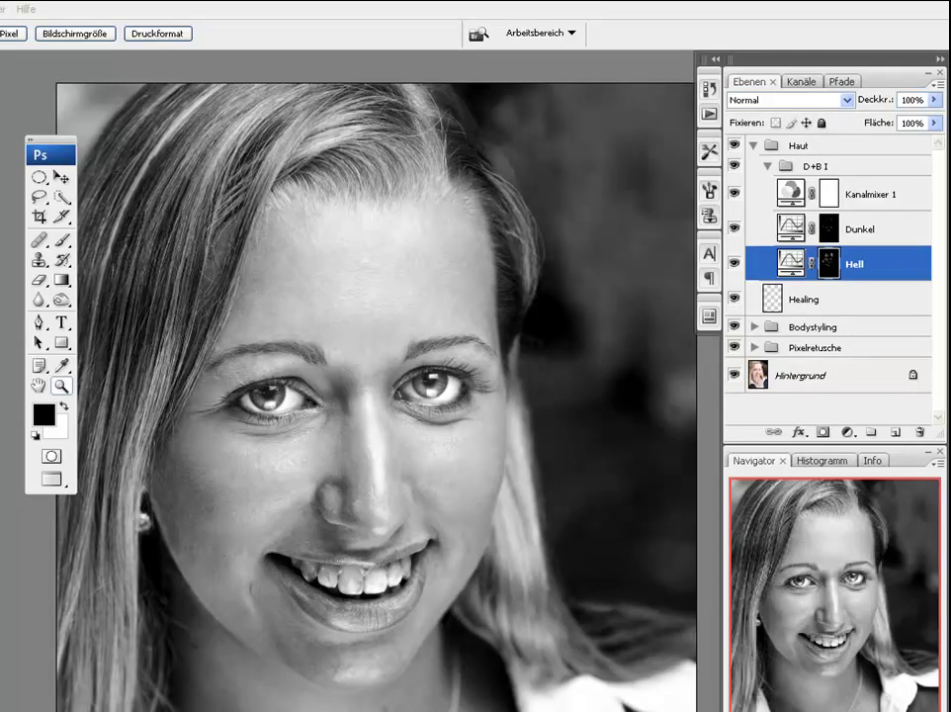
click(733, 228)
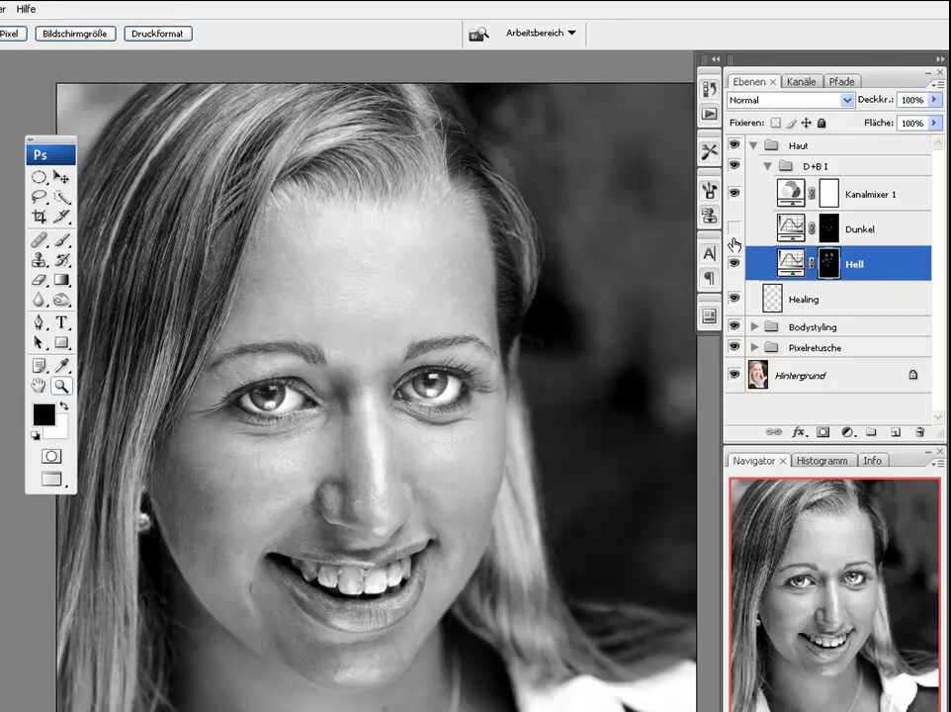
click(734, 263)
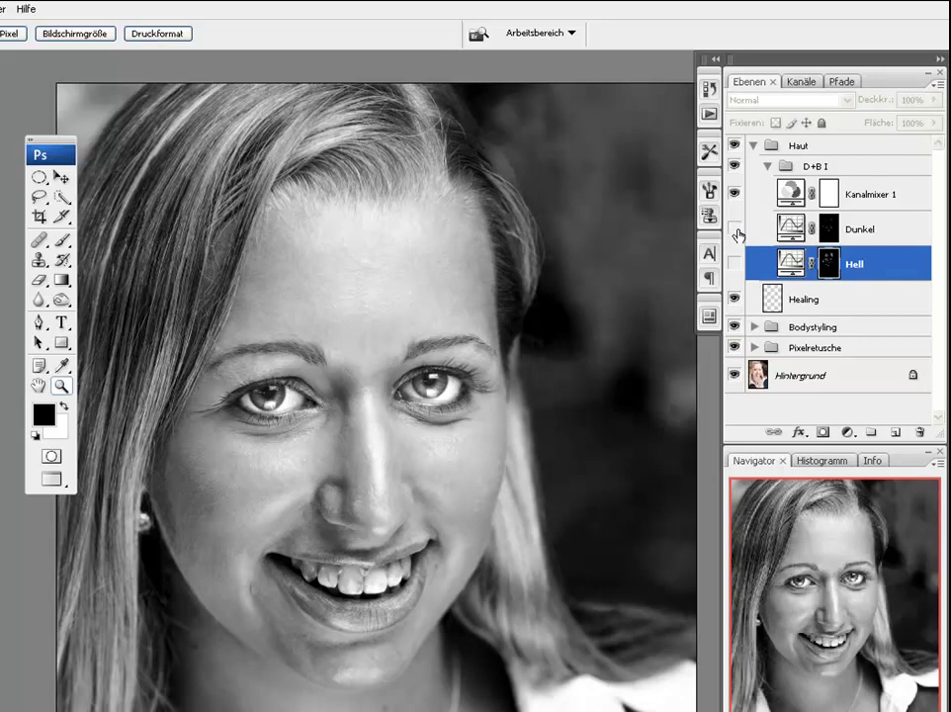
click(735, 233)
click(734, 253)
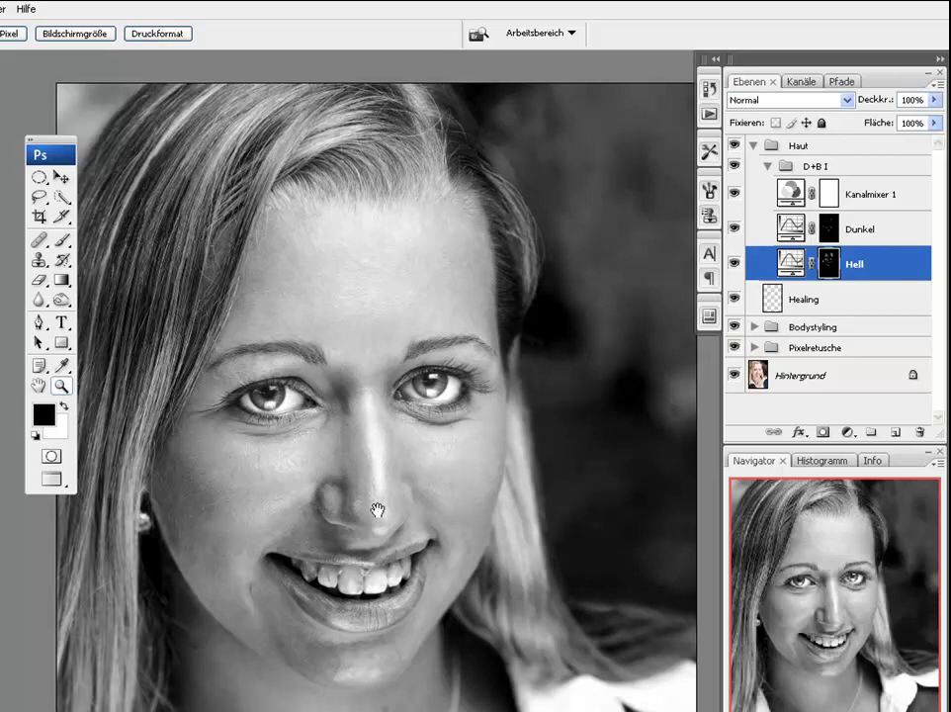
drag(378, 510, 387, 491)
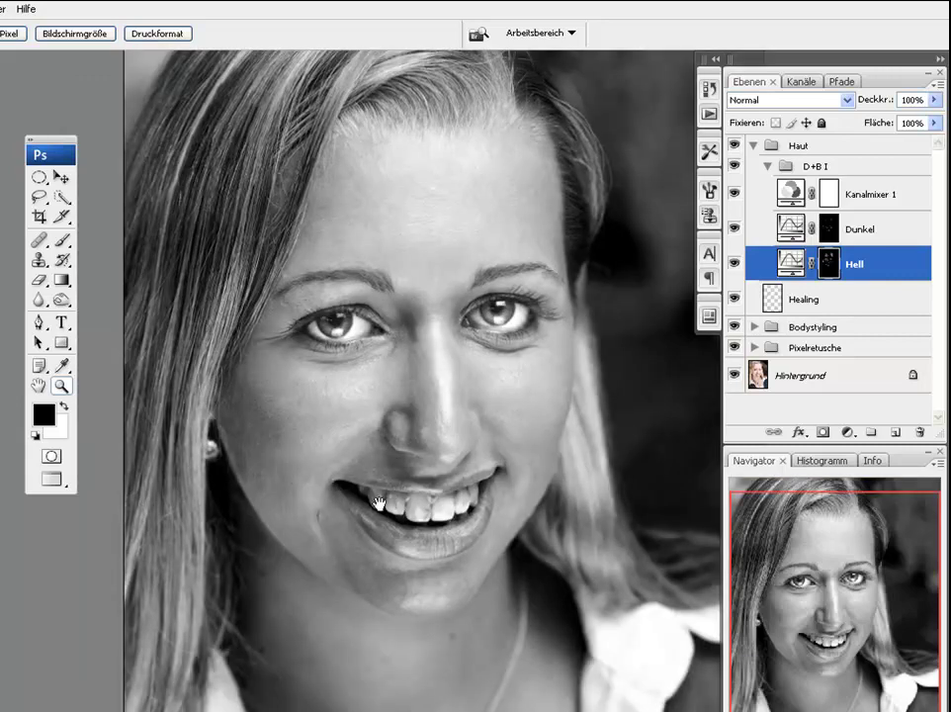
drag(365, 505, 387, 413)
mouse_move(318, 302)
mouse_down()
mouse_move(421, 477)
mouse_move(566, 509)
mouse_up()
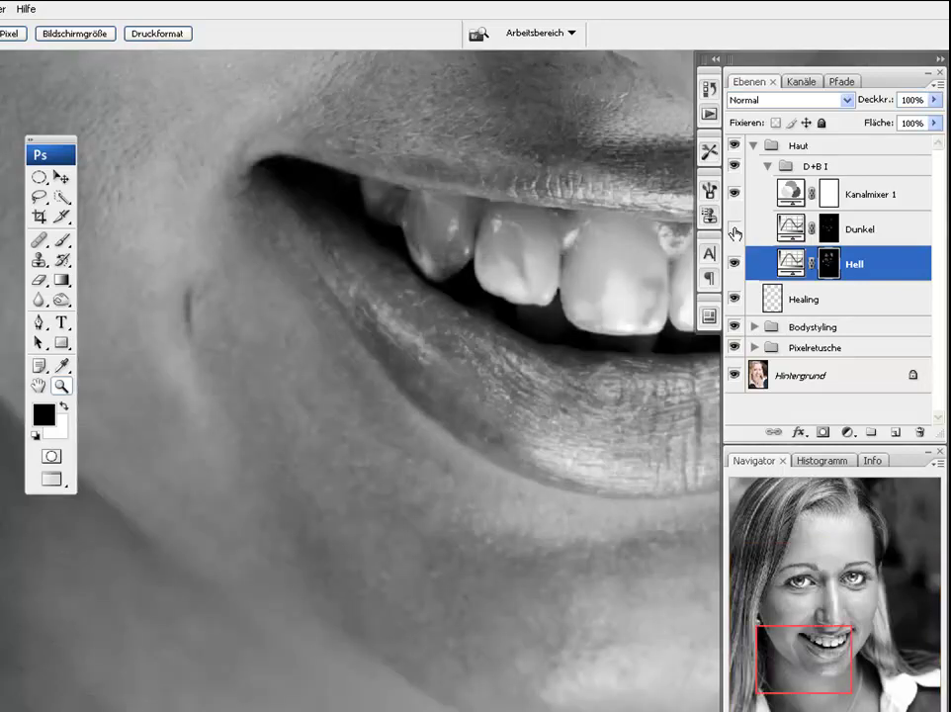
drag(733, 229, 735, 264)
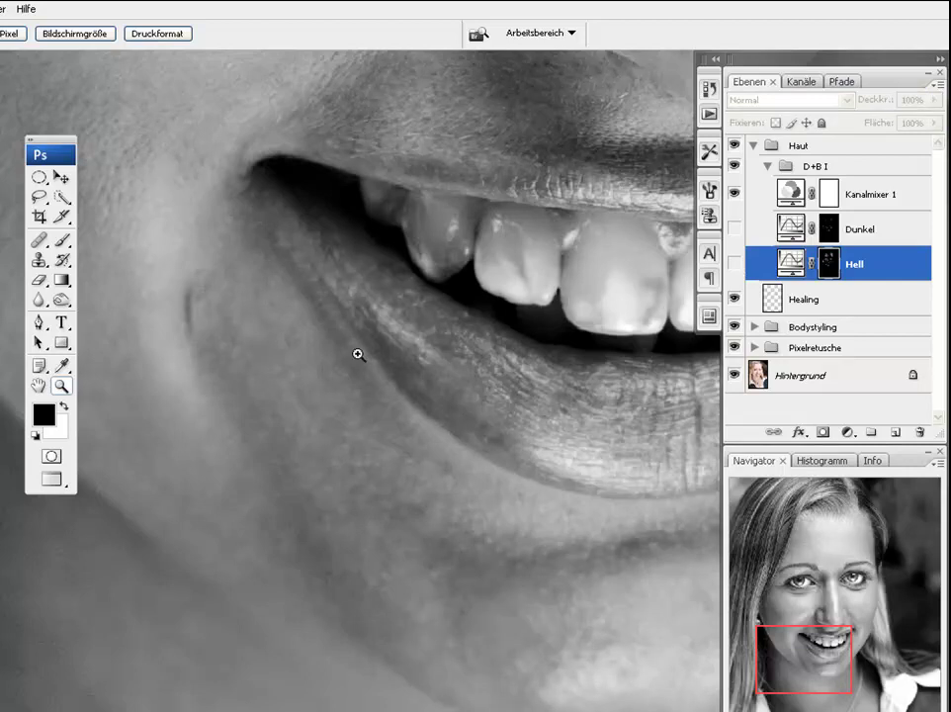
click(733, 227)
click(734, 263)
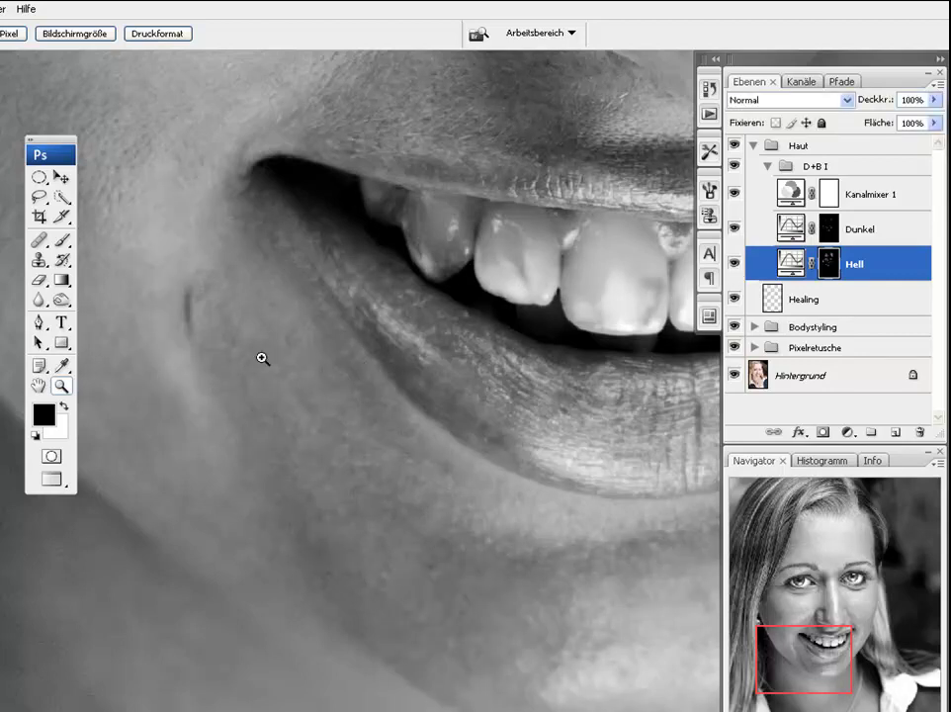
alt+click(284, 335)
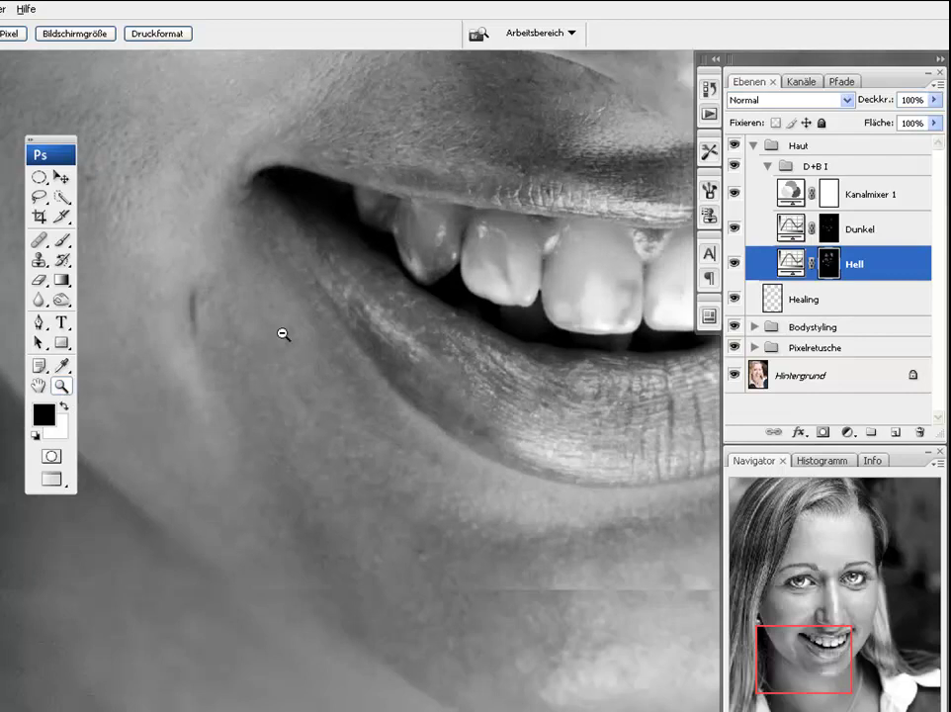
alt+click(316, 296)
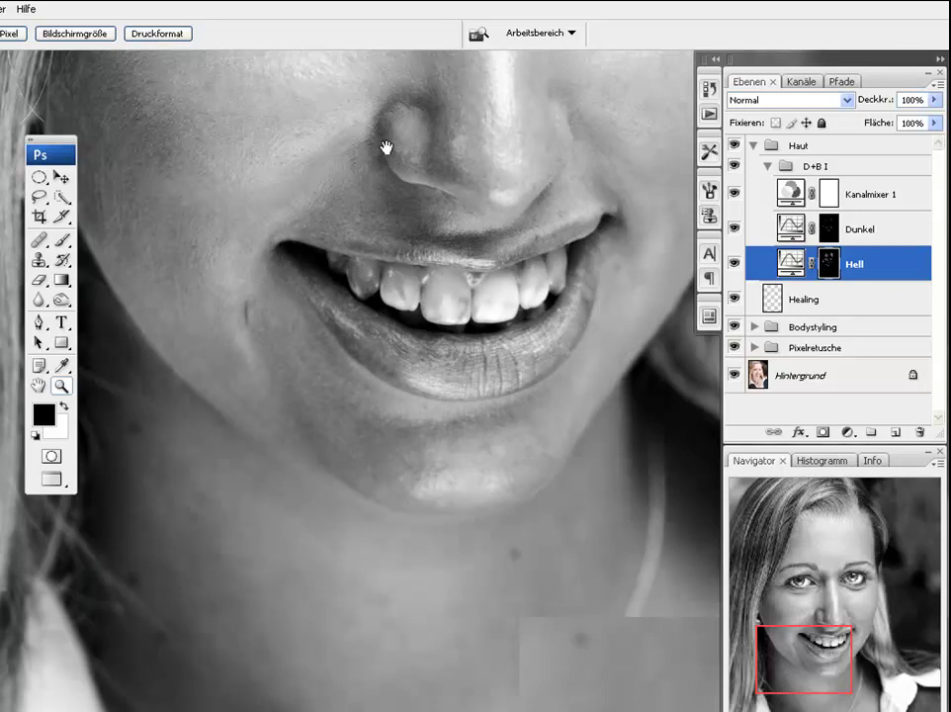
drag(386, 148, 375, 400)
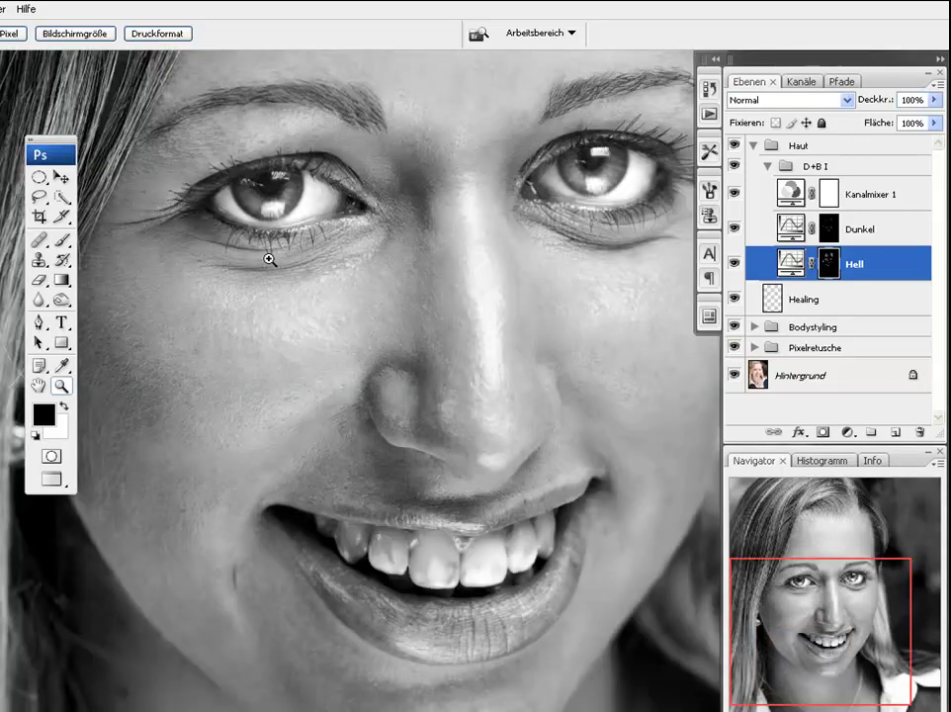
click(733, 227)
click(732, 263)
click(732, 228)
click(732, 263)
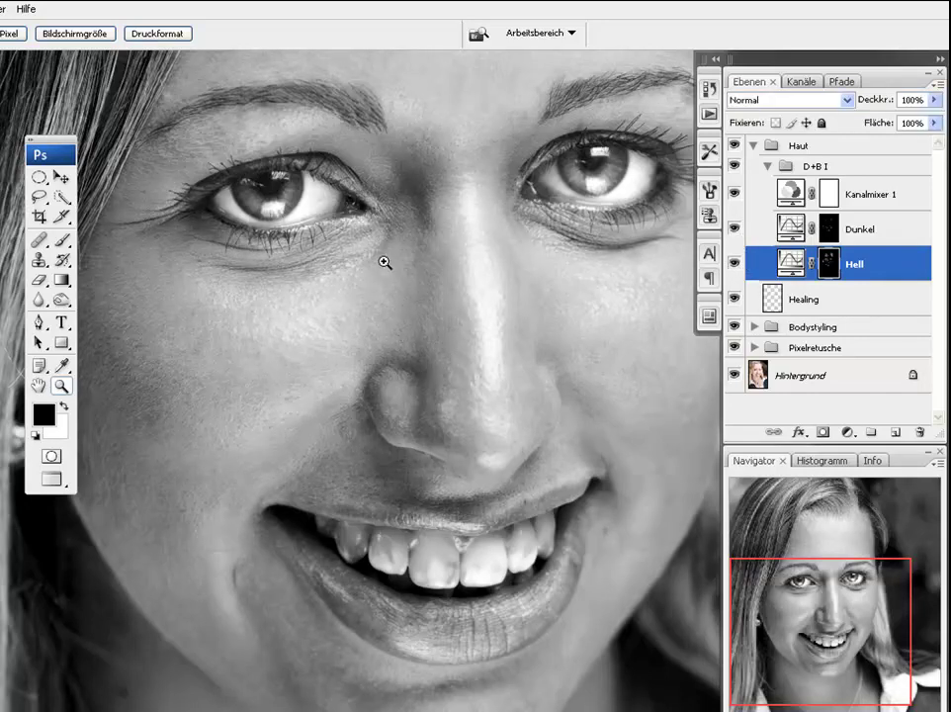
drag(643, 259, 440, 302)
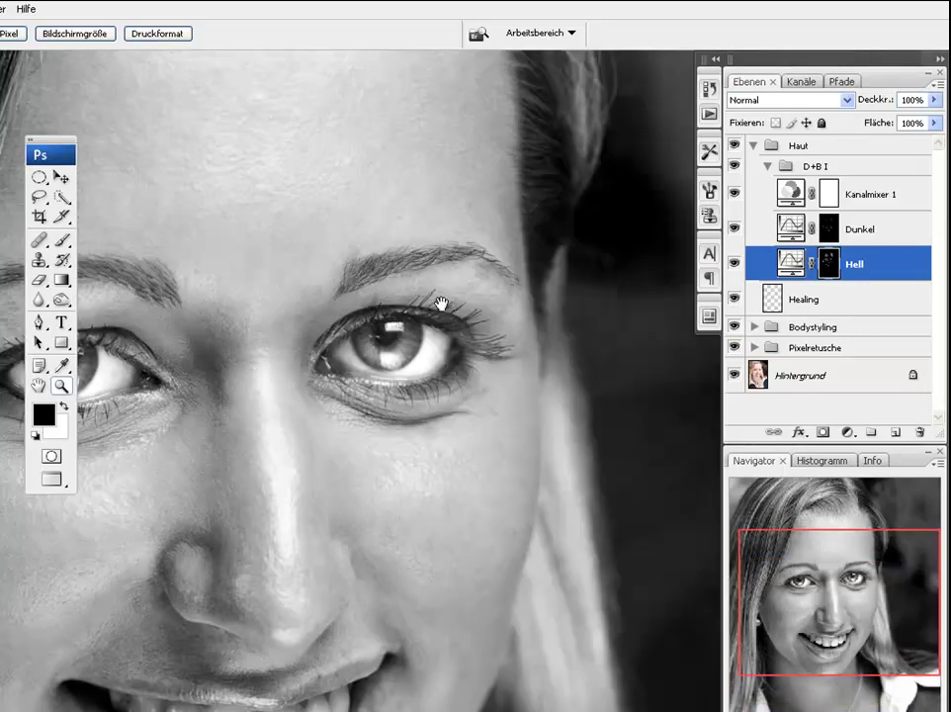
scroll(440, 267, up, 2)
scroll(440, 240, up, 2)
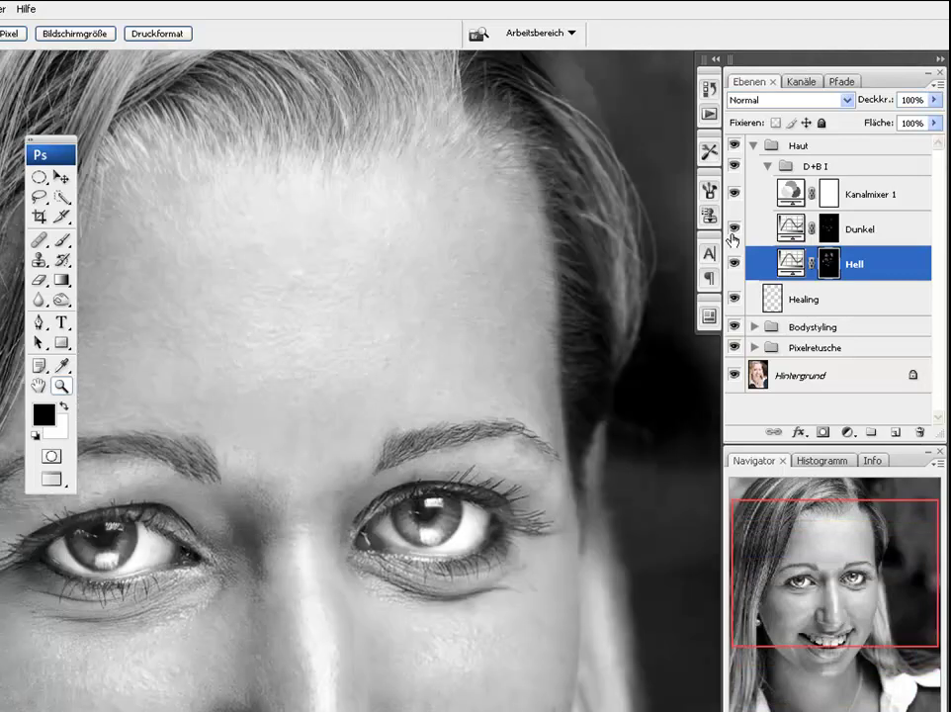
drag(733, 229, 732, 263)
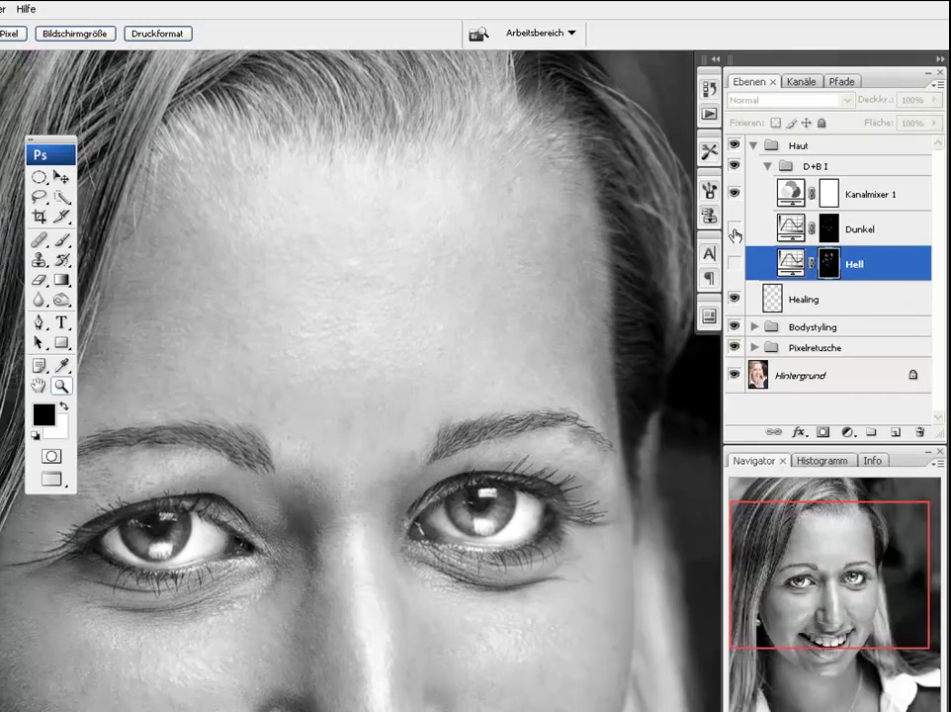
drag(733, 229, 733, 263)
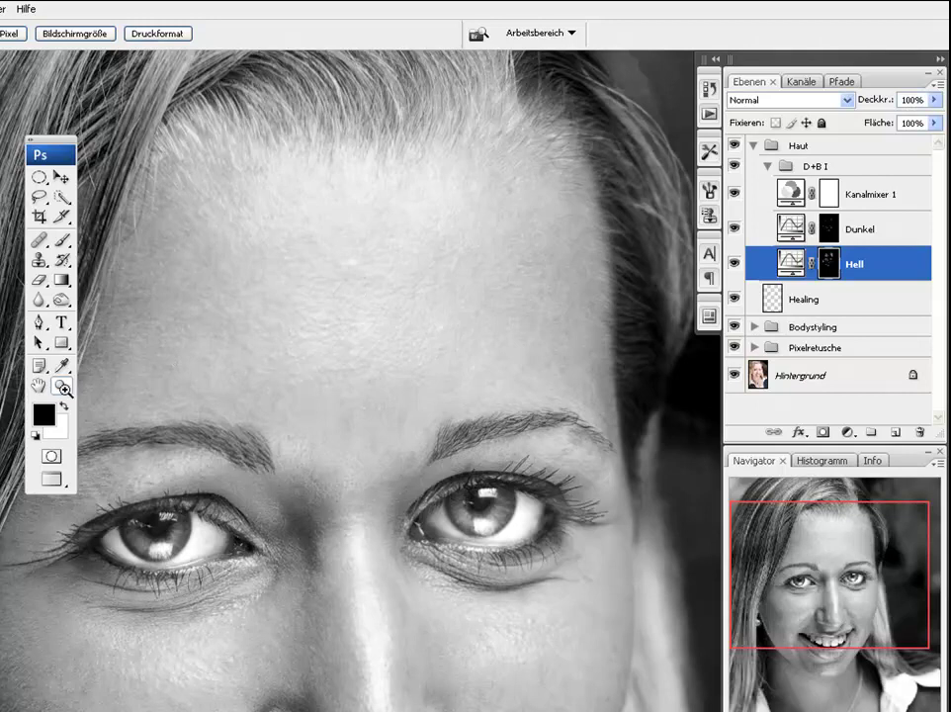
alt+click(355, 307)
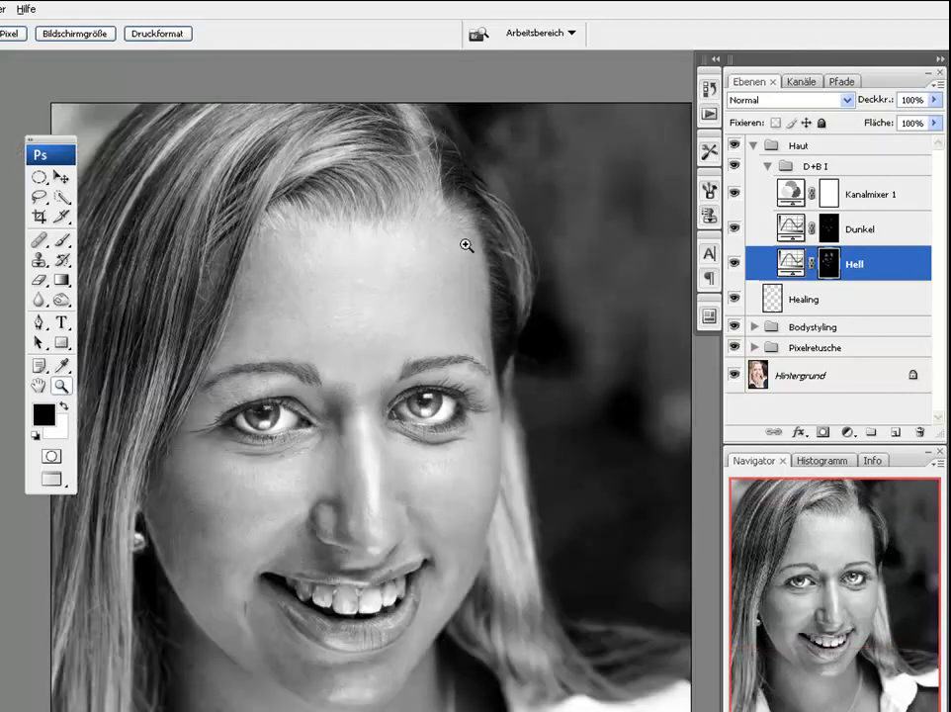
Delete the Kanalmixer 1 layer and its mask, restoring the portrait's colour
click(794, 193)
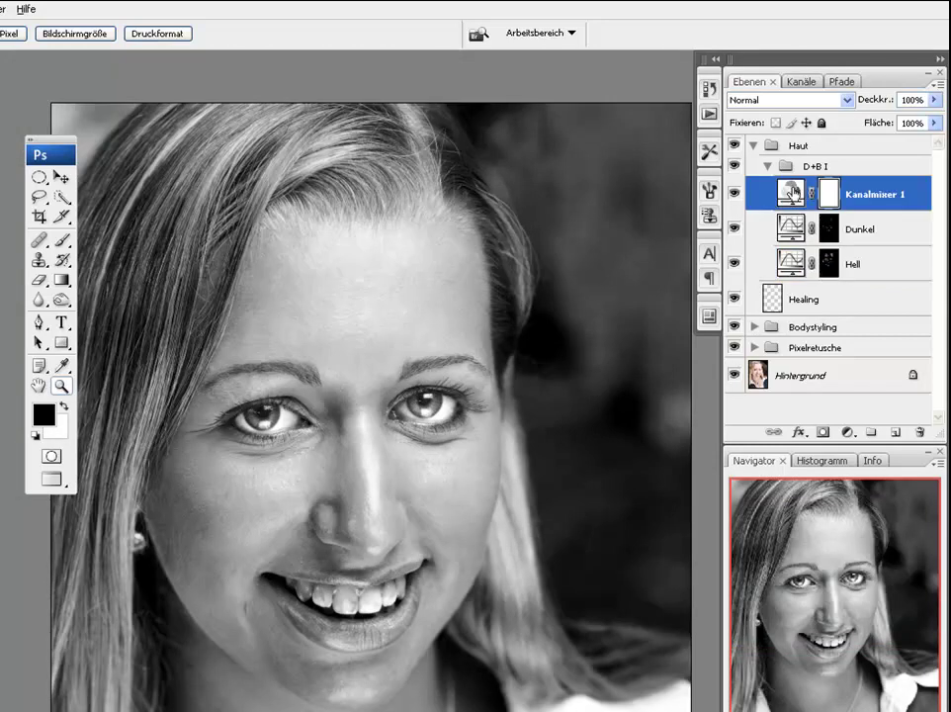
click(920, 432)
click(297, 350)
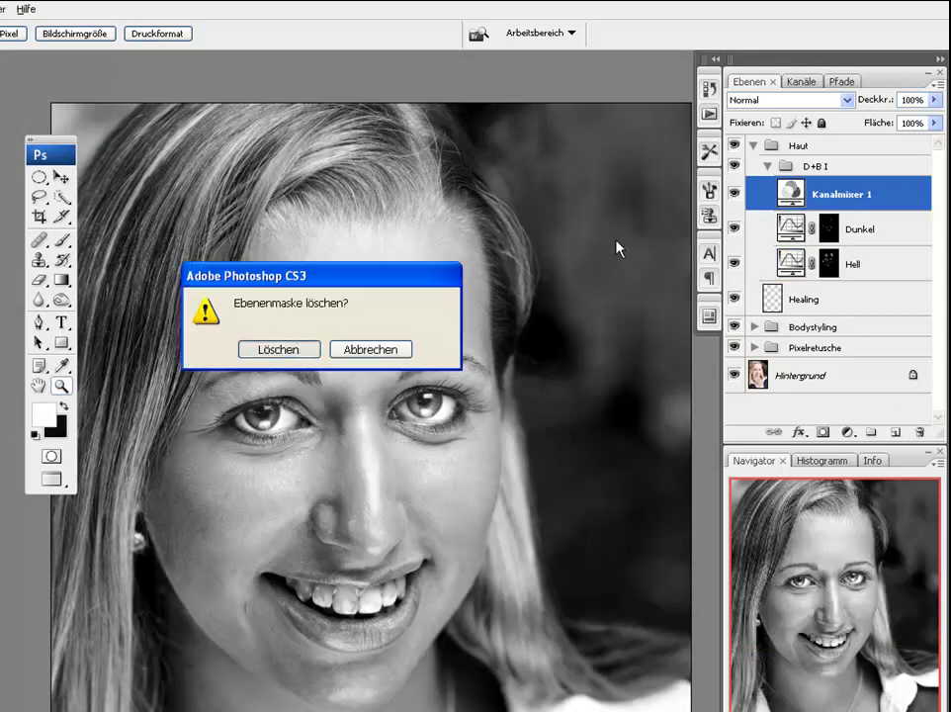
click(921, 432)
click(279, 349)
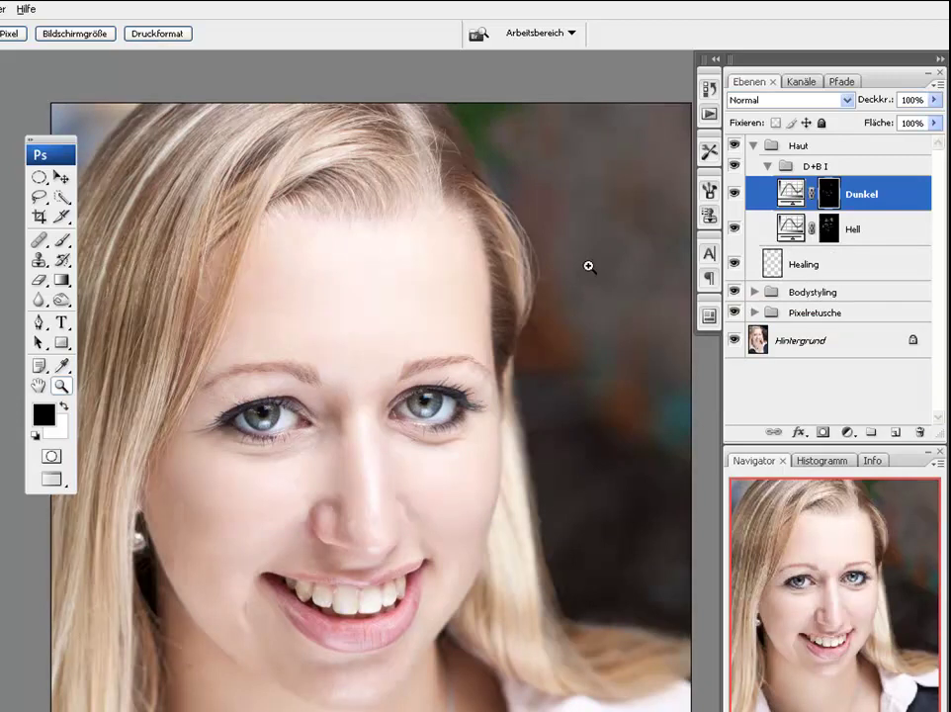
Toggle the Dunkel and Hell layers off and on to compare the retouching
click(734, 193)
click(734, 227)
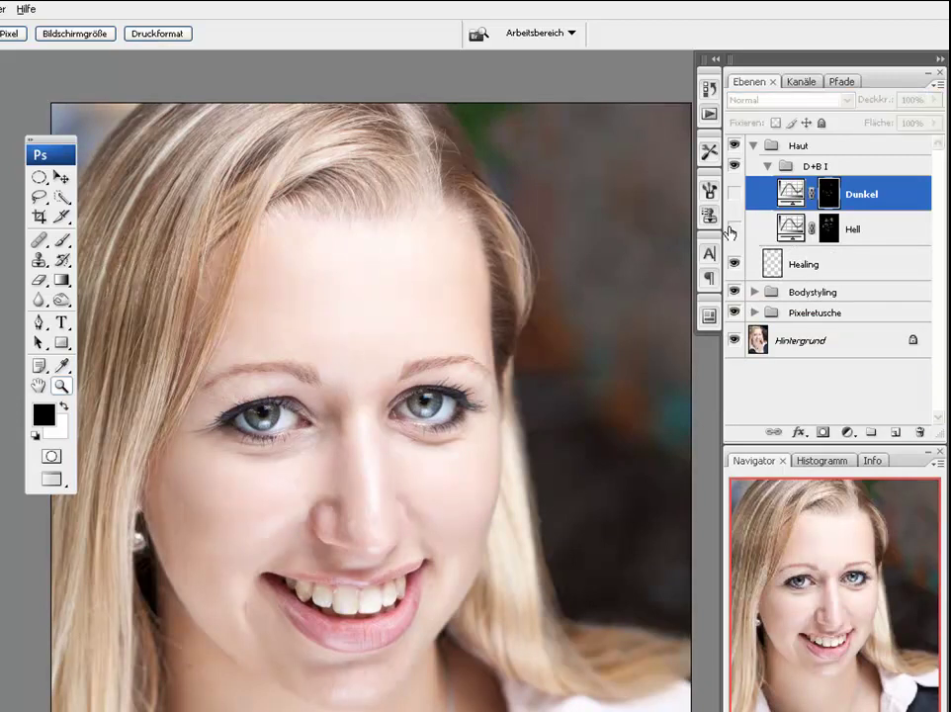
click(733, 193)
click(734, 227)
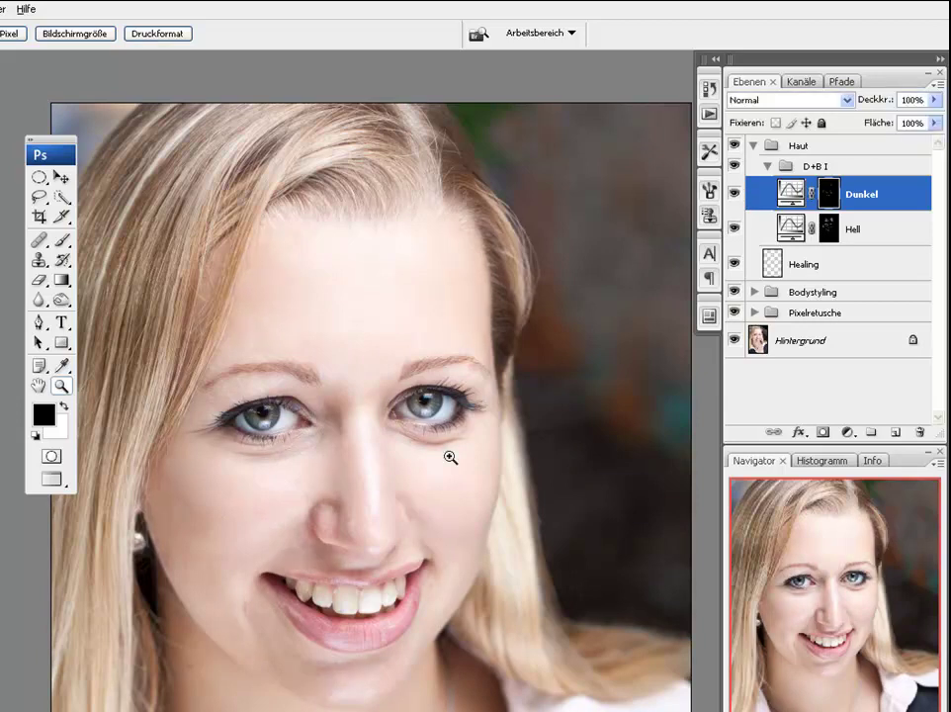
drag(367, 516, 540, 351)
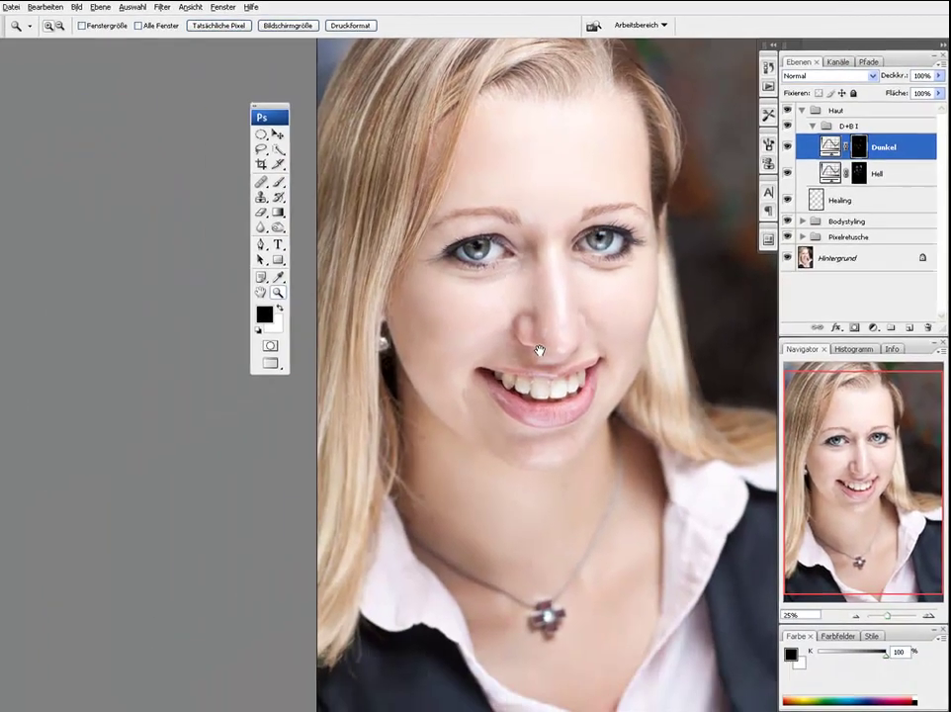